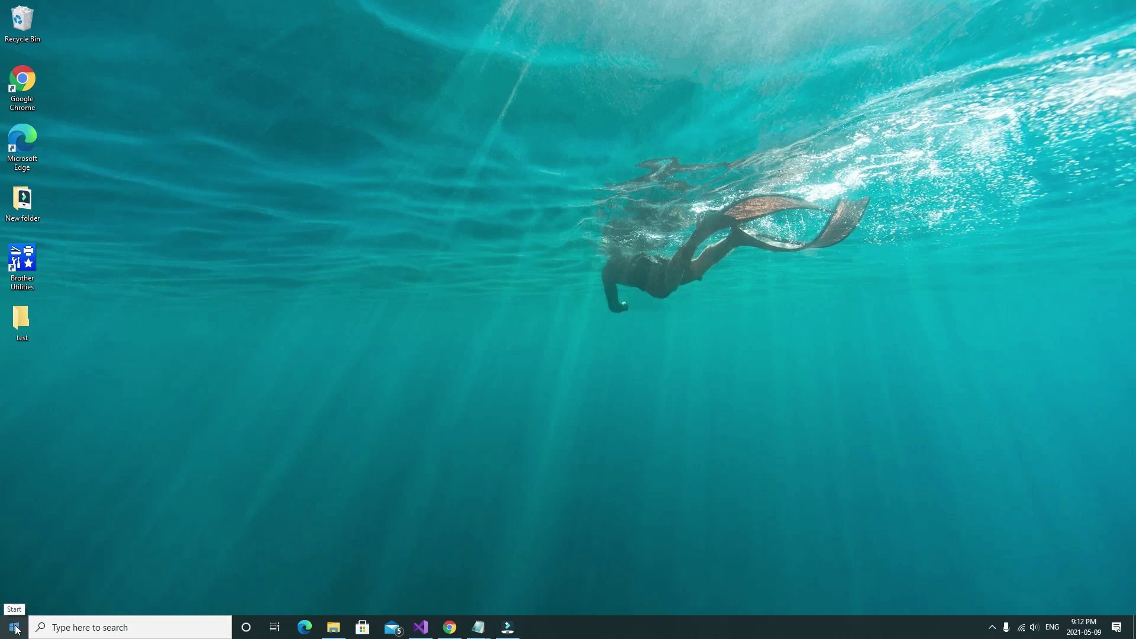
# Launch 720Overlay and place its Pressure Analysis window in the upper middle of the desktop.
pyautogui.click(17, 631)
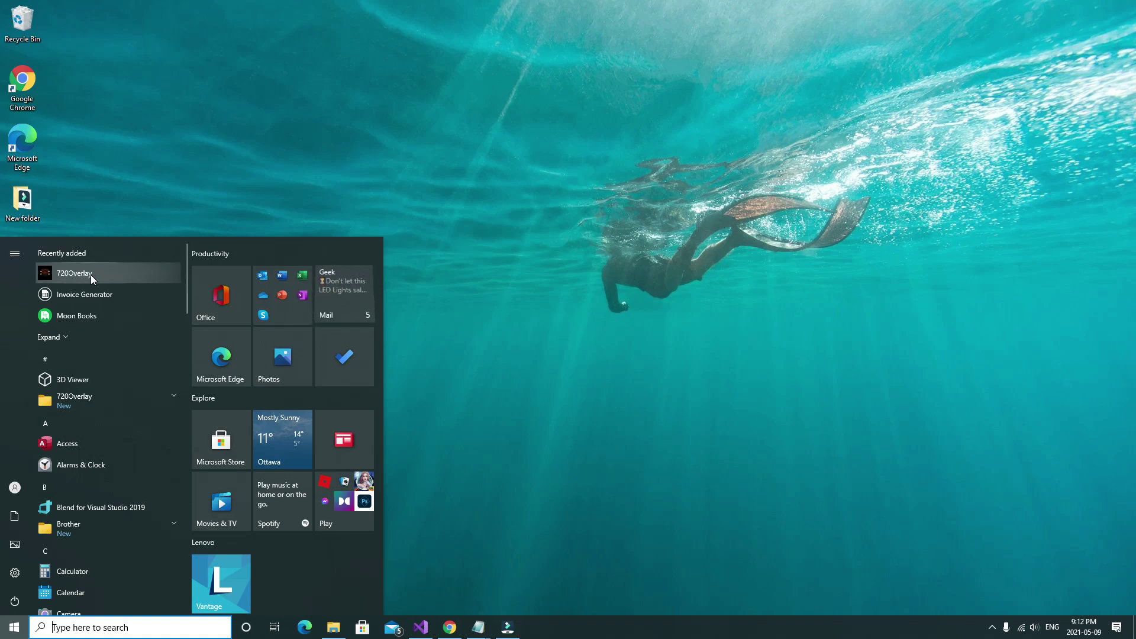
pyautogui.click(90, 275)
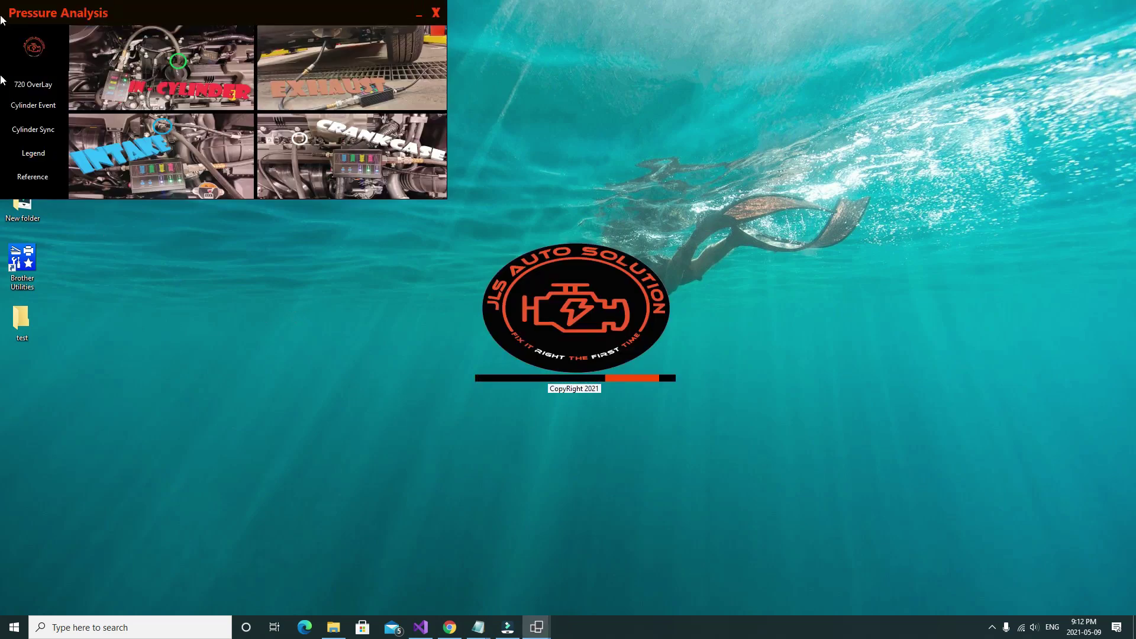
pyautogui.moveTo(188, 12); pyautogui.dragTo(527, 142)
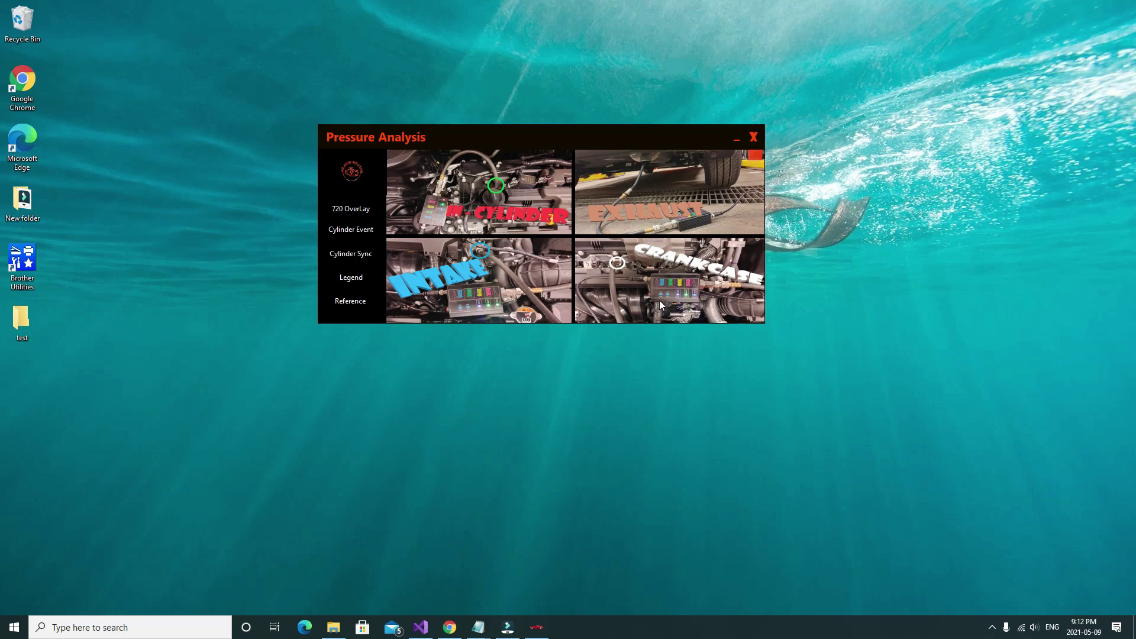
pyautogui.moveTo(608, 142); pyautogui.dragTo(612, 98)
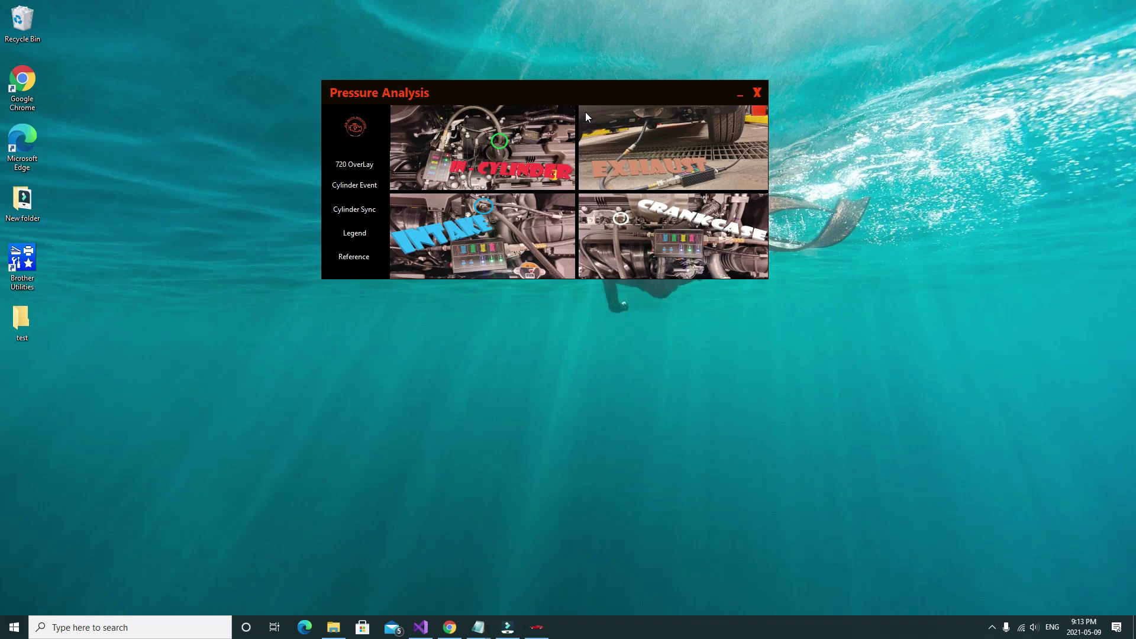
# Open the Legend, examine the 720-degree information and cylinder event colours, and close it.
pyautogui.click(367, 234)
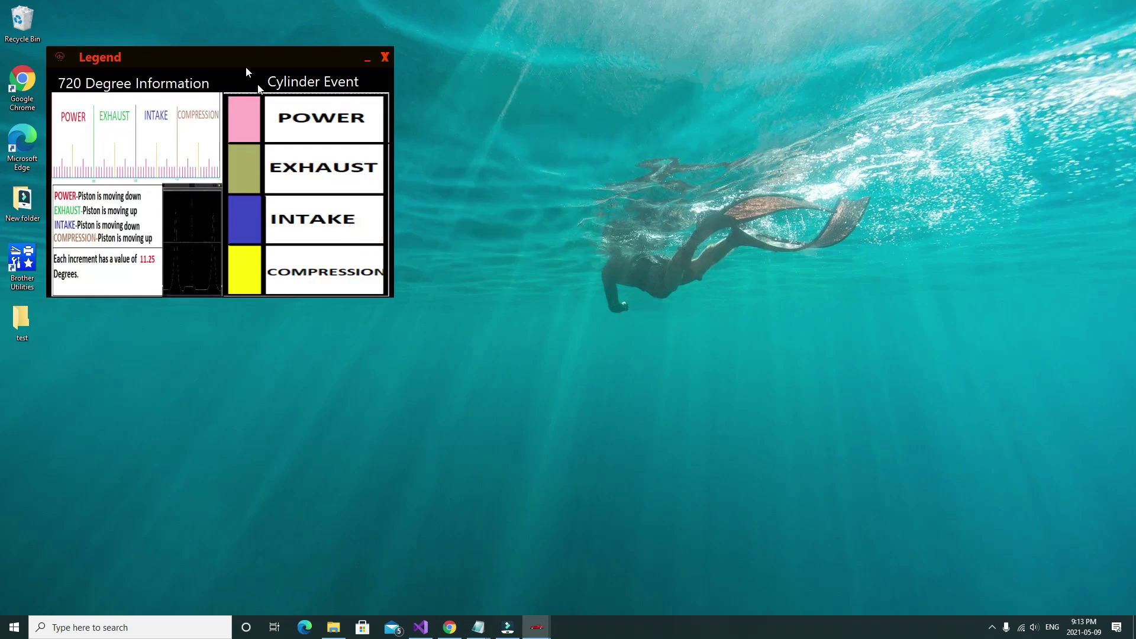
pyautogui.moveTo(235, 53); pyautogui.dragTo(488, 60)
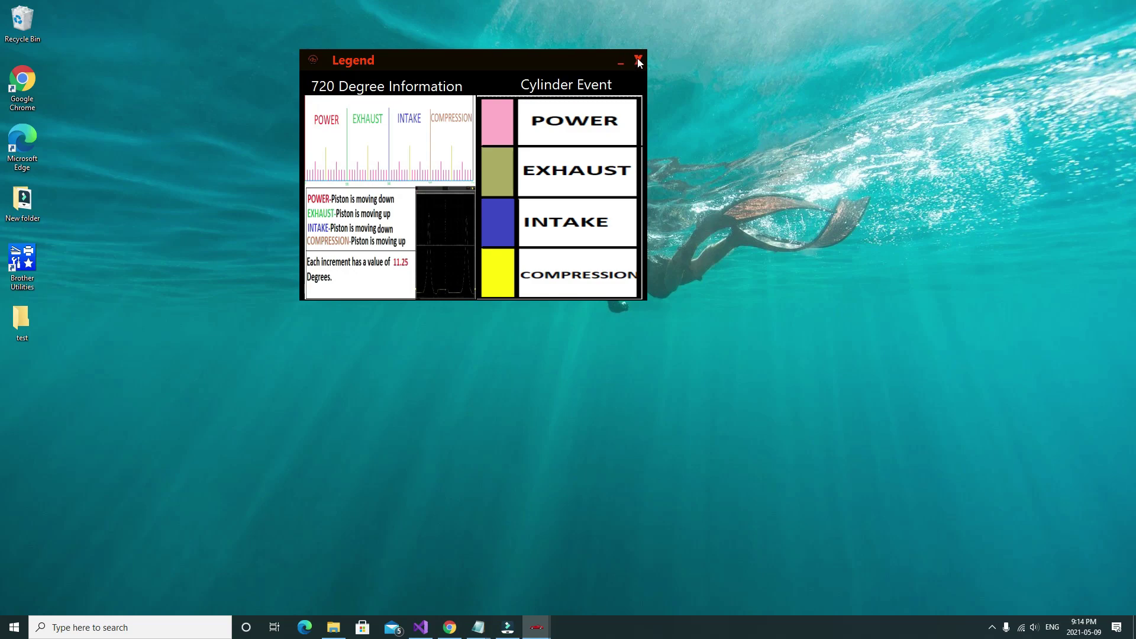
pyautogui.moveTo(455, 61); pyautogui.dragTo(445, 95)
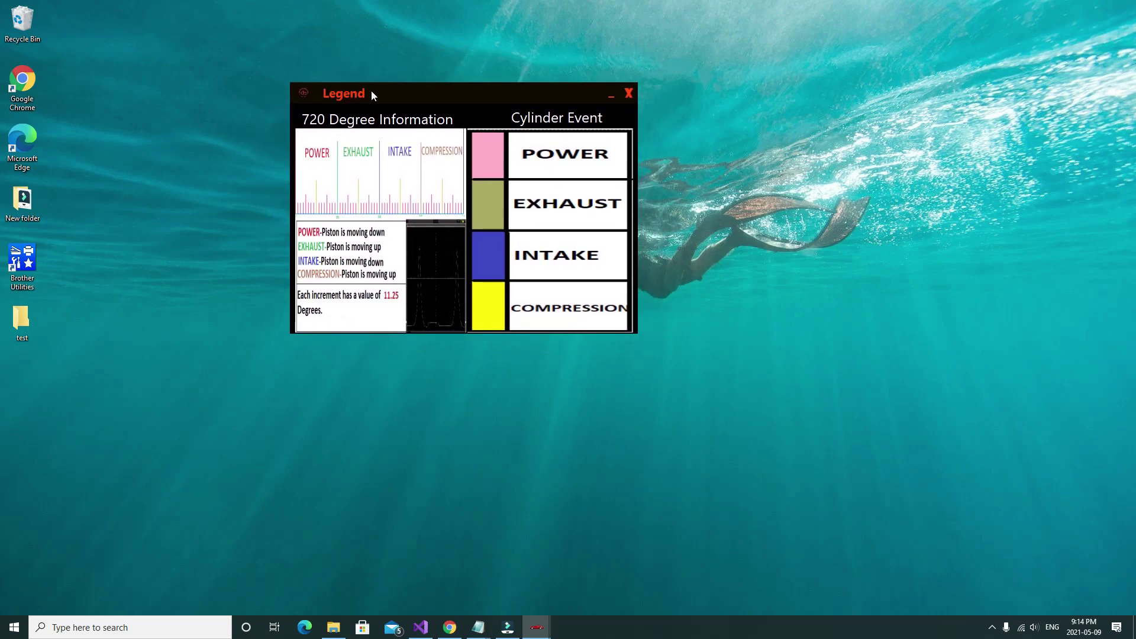
pyautogui.click(629, 93)
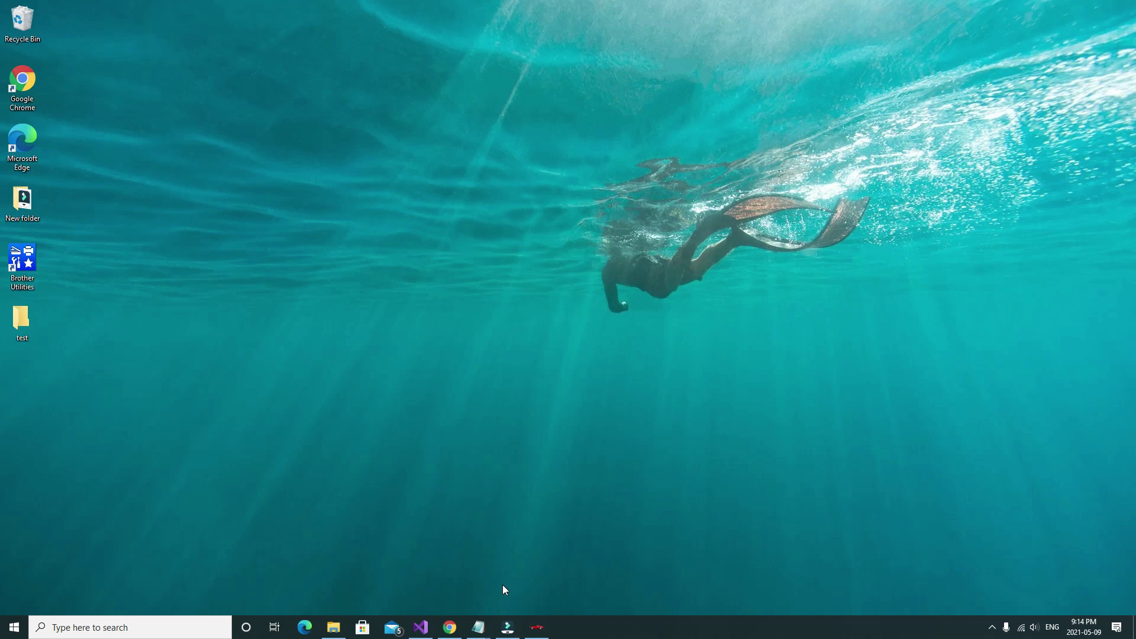
# Bring back the Pressure Analysis window and open Reference Wave Forms, centring it more on the desktop.
pyautogui.click(537, 627)
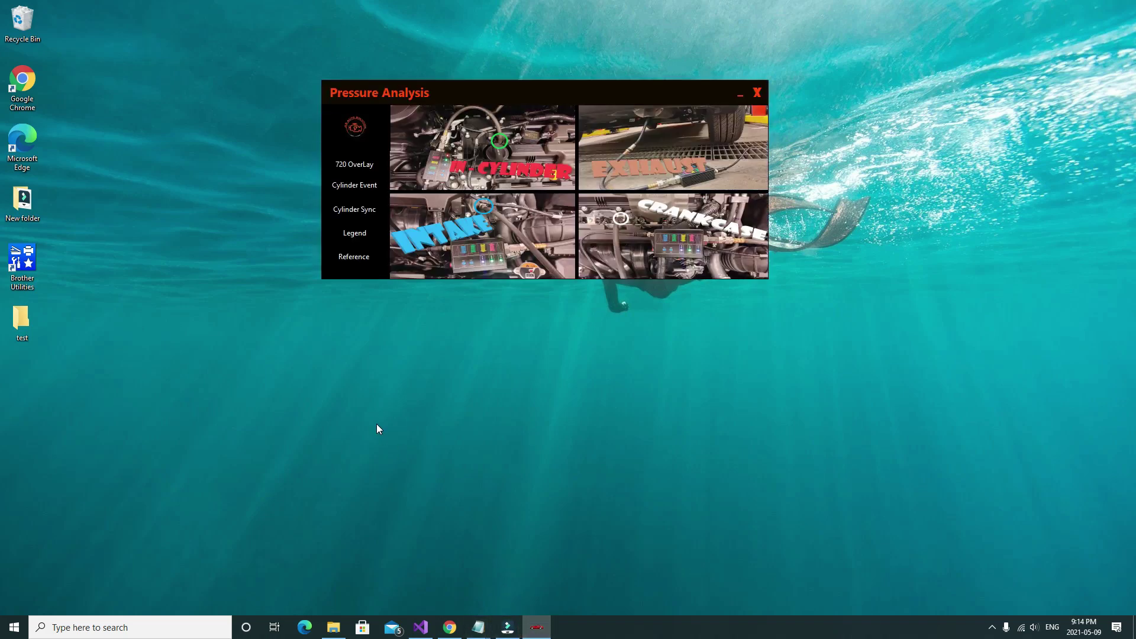
pyautogui.click(356, 259)
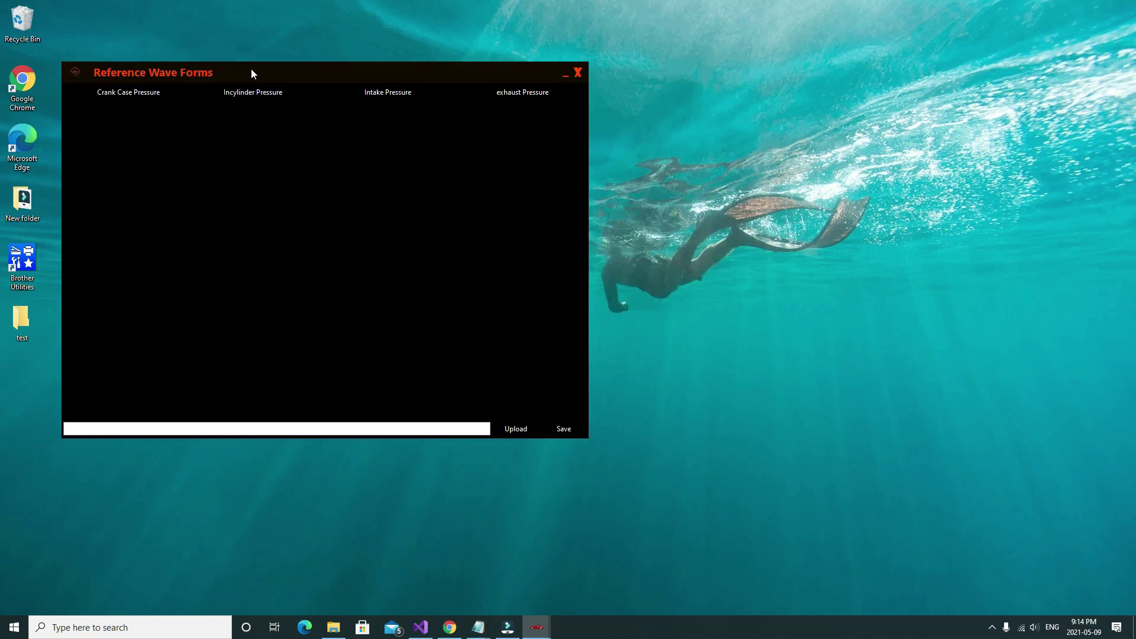
pyautogui.moveTo(284, 76); pyautogui.dragTo(420, 47)
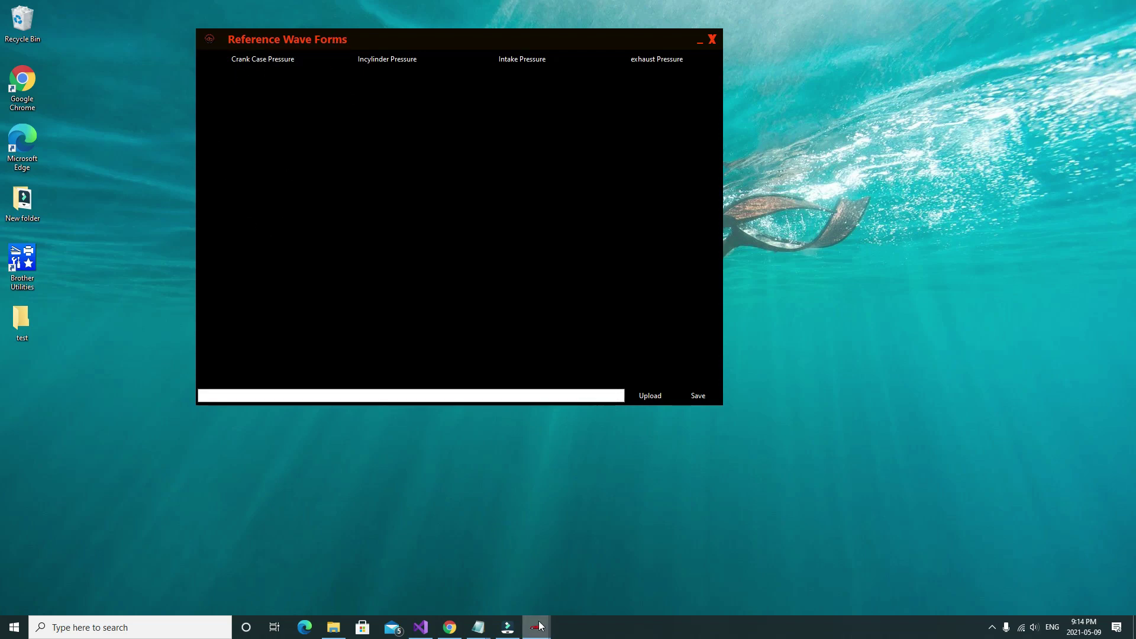
# Review the crank case, in-cylinder, intake and exhaust pressure reference waveforms, and minimize the reference window.
pyautogui.click(251, 61)
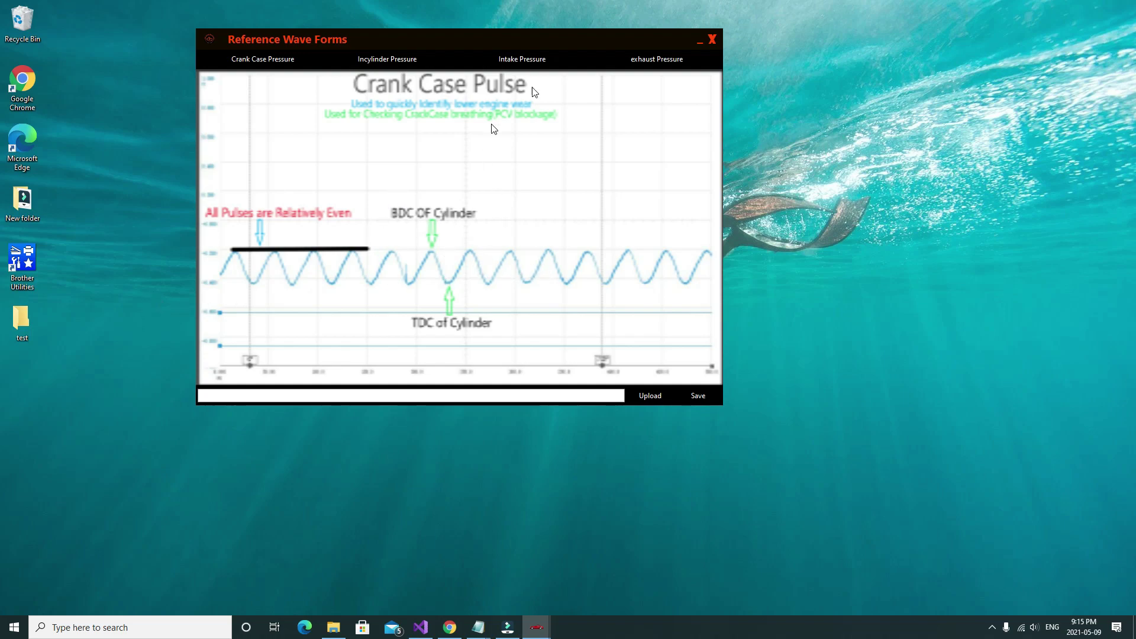
pyautogui.click(392, 59)
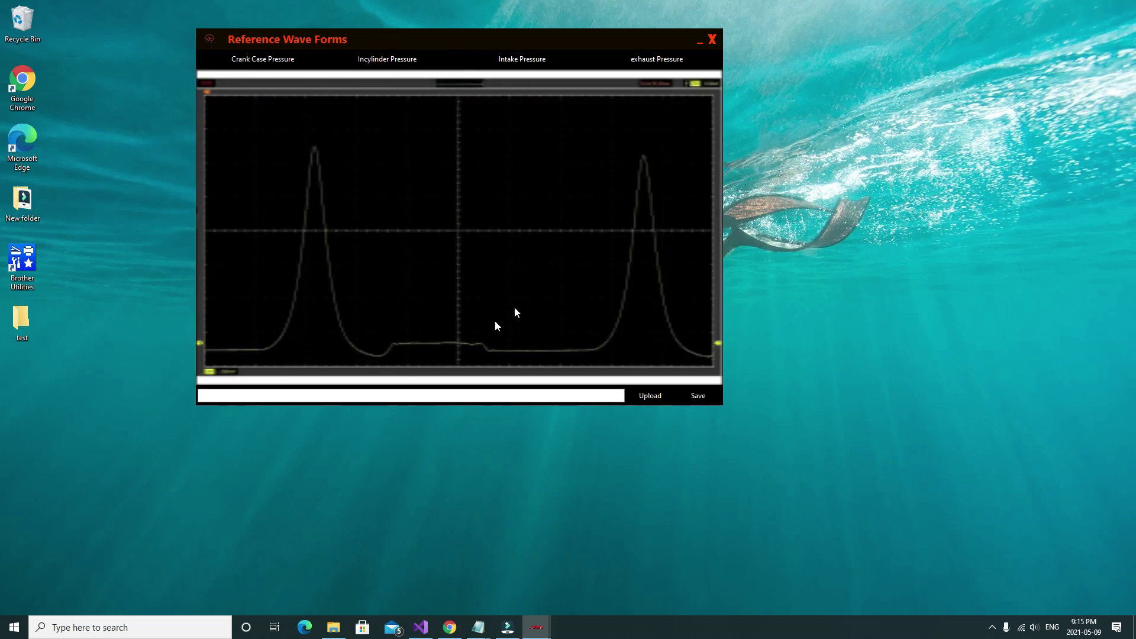
pyautogui.click(503, 60)
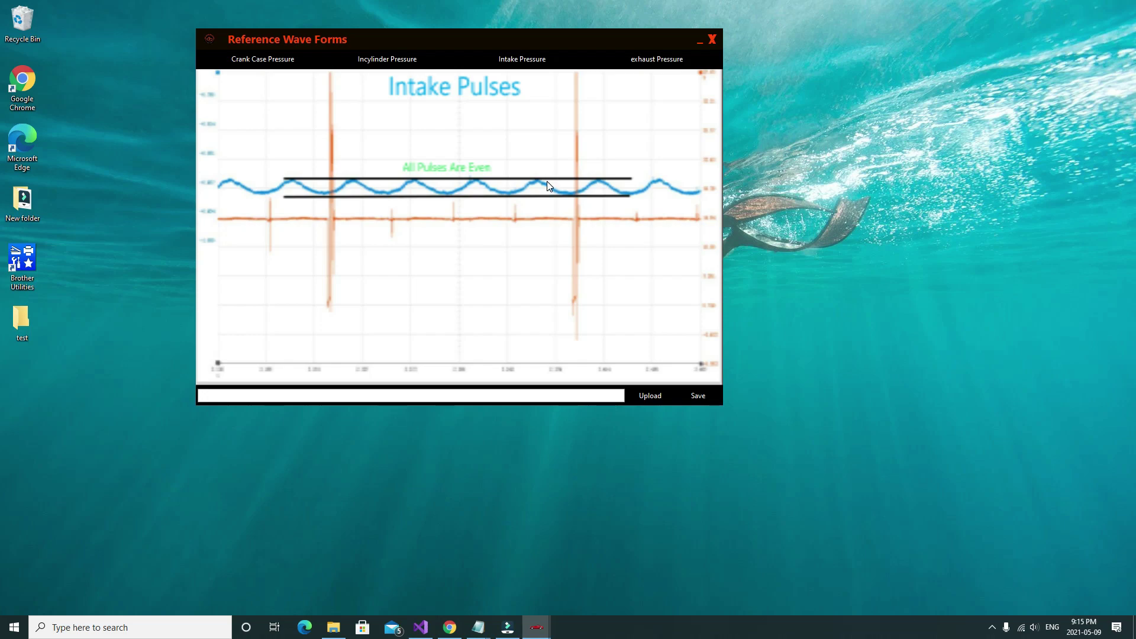
pyautogui.click(666, 61)
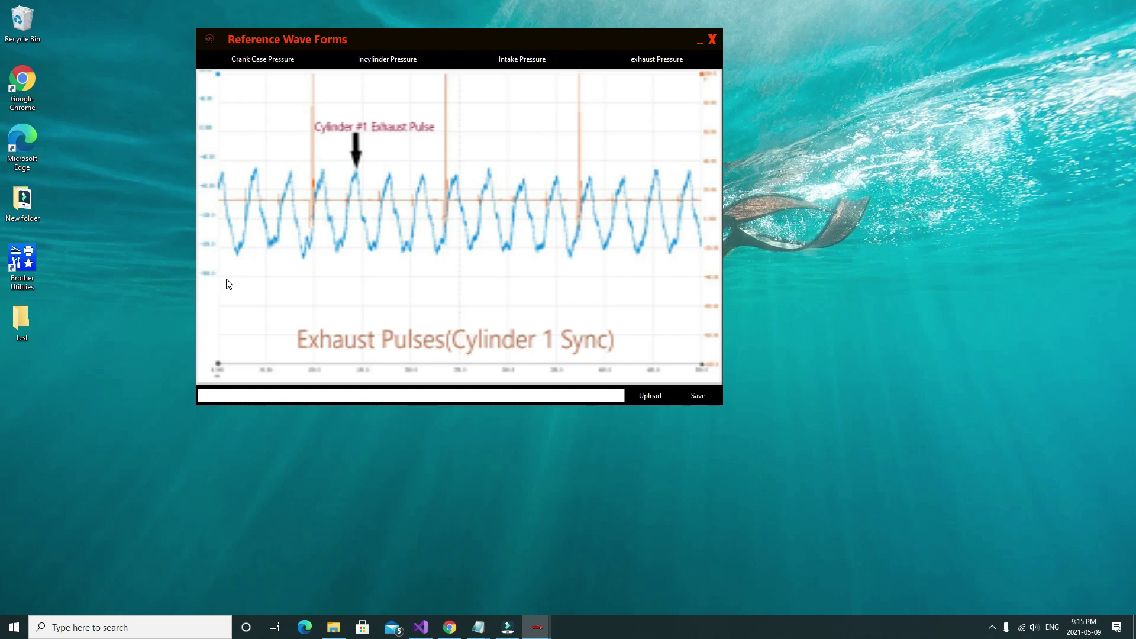
pyautogui.click(698, 42)
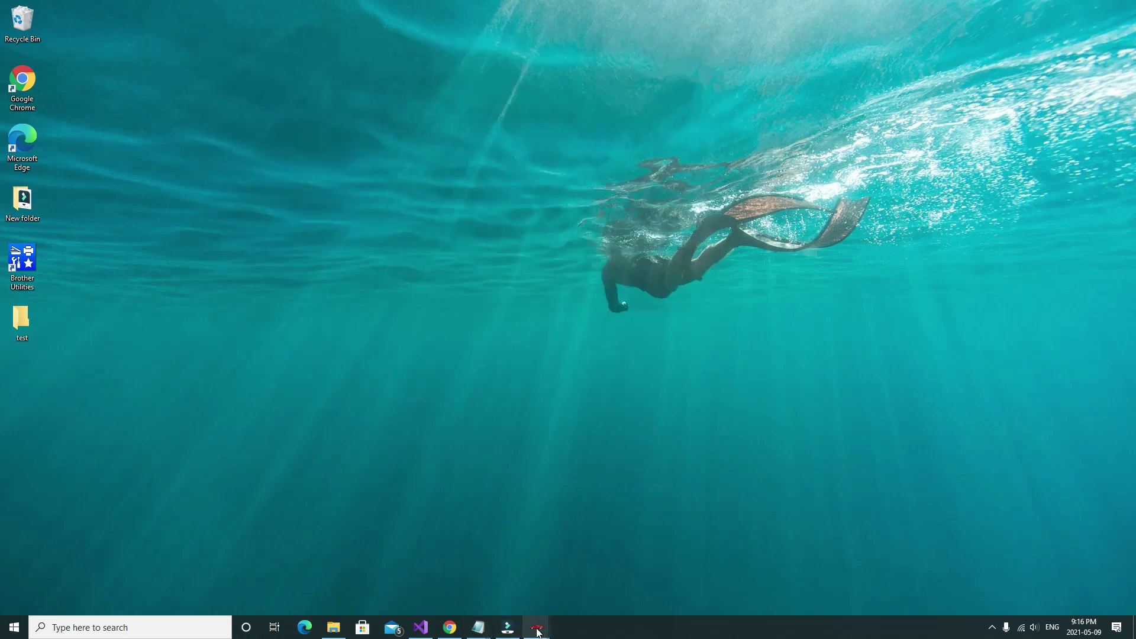
# Restore the Pressure Analysis window, open the 720 Overlay and reposition it in the upper middle of the desktop.
pyautogui.moveTo(537, 630)
pyautogui.click(492, 535)
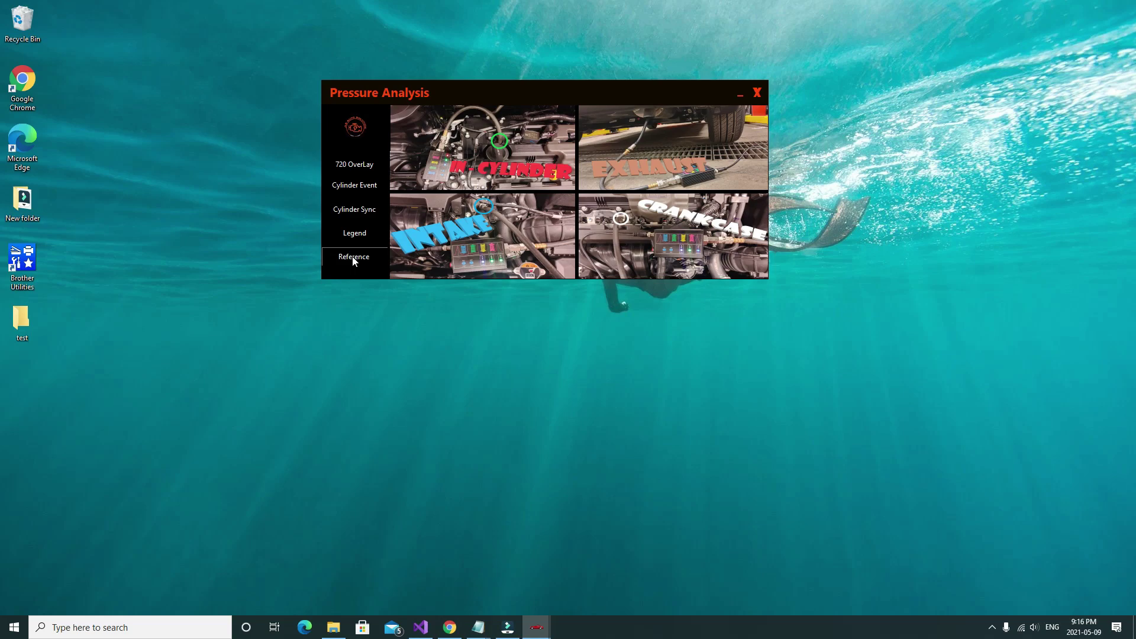
pyautogui.click(351, 166)
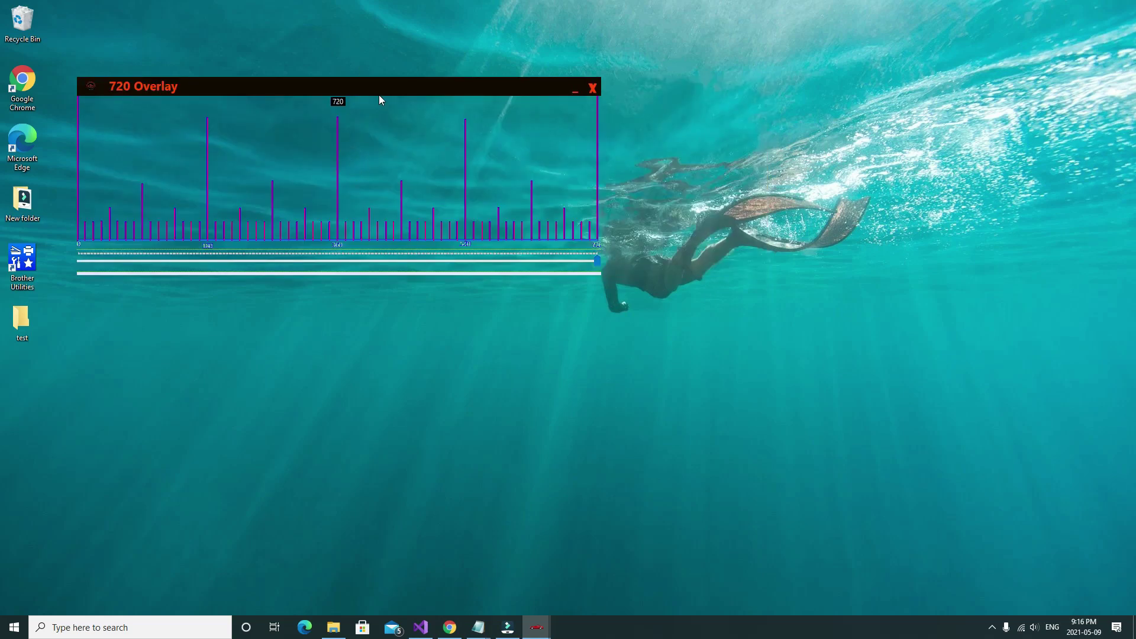
pyautogui.moveTo(379, 94); pyautogui.dragTo(578, 193)
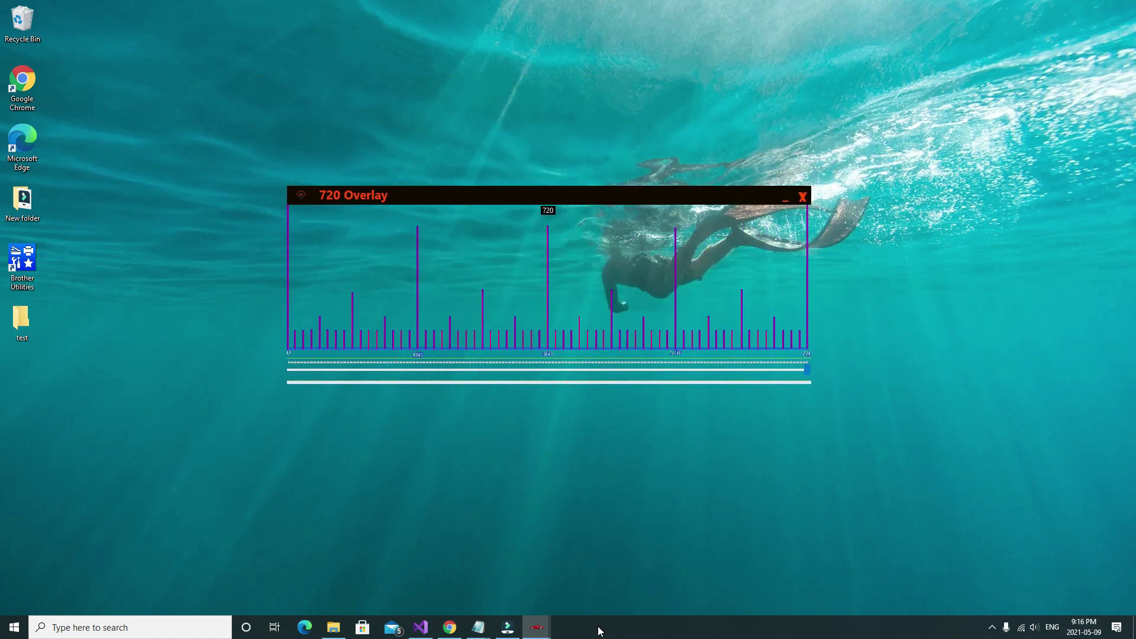
pyautogui.moveTo(516, 200); pyautogui.dragTo(448, 106)
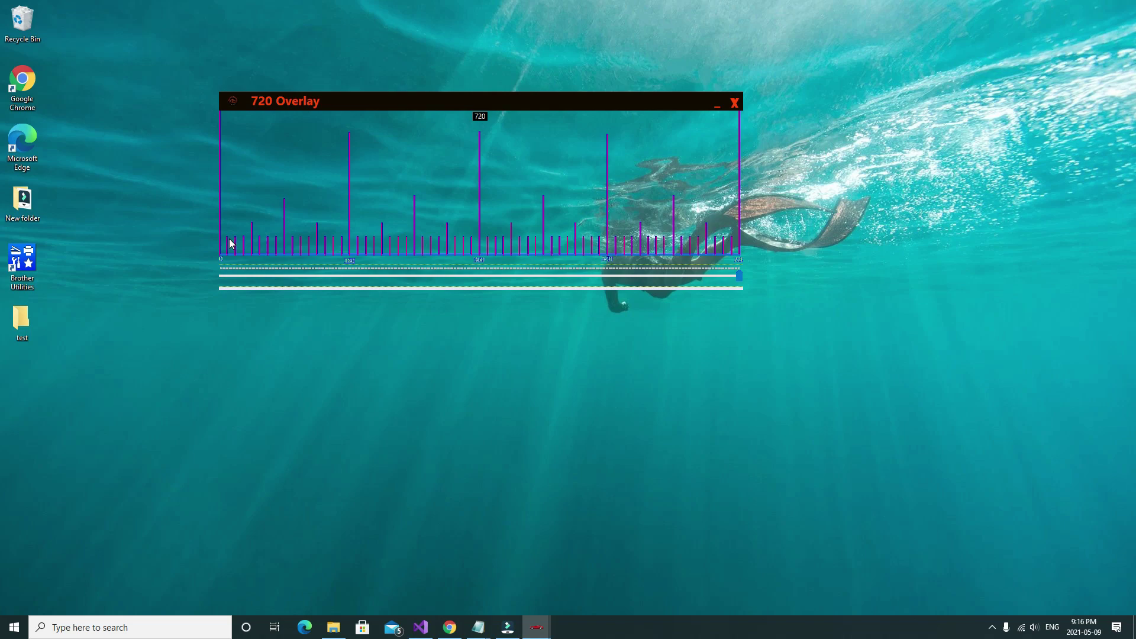
pyautogui.moveTo(435, 103); pyautogui.dragTo(529, 130)
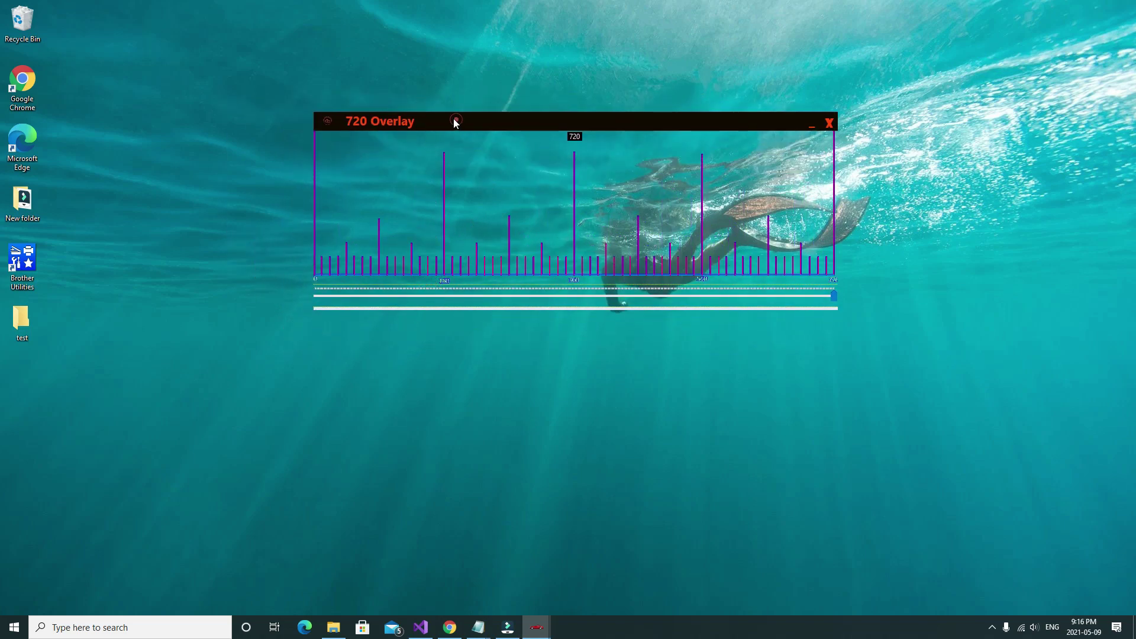
pyautogui.moveTo(456, 121); pyautogui.dragTo(420, 135)
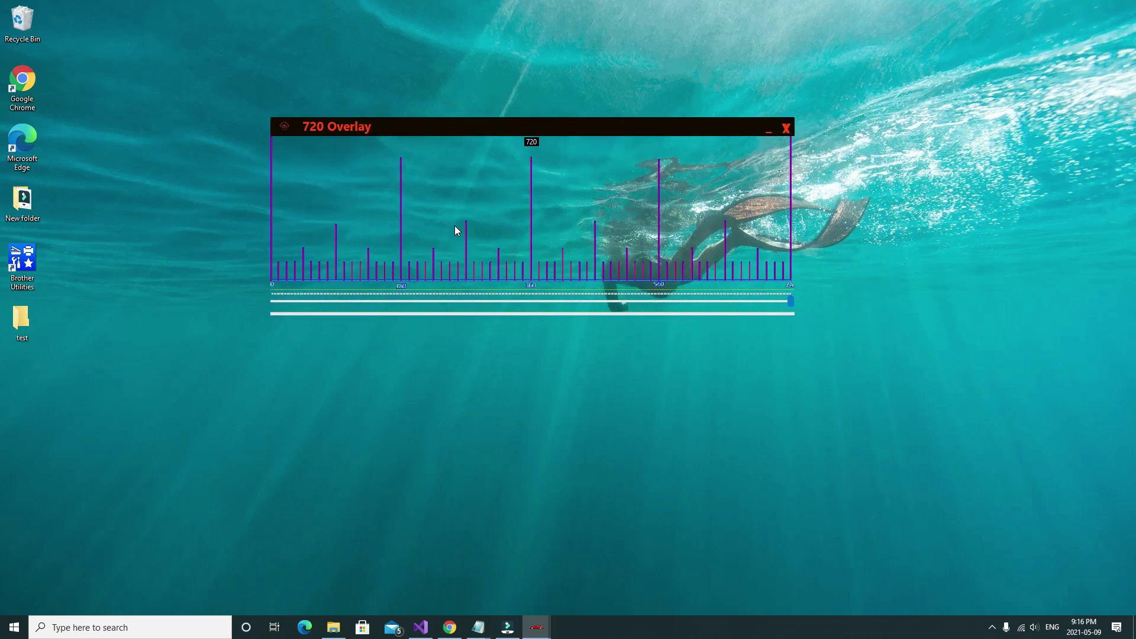
pyautogui.moveTo(537, 628)
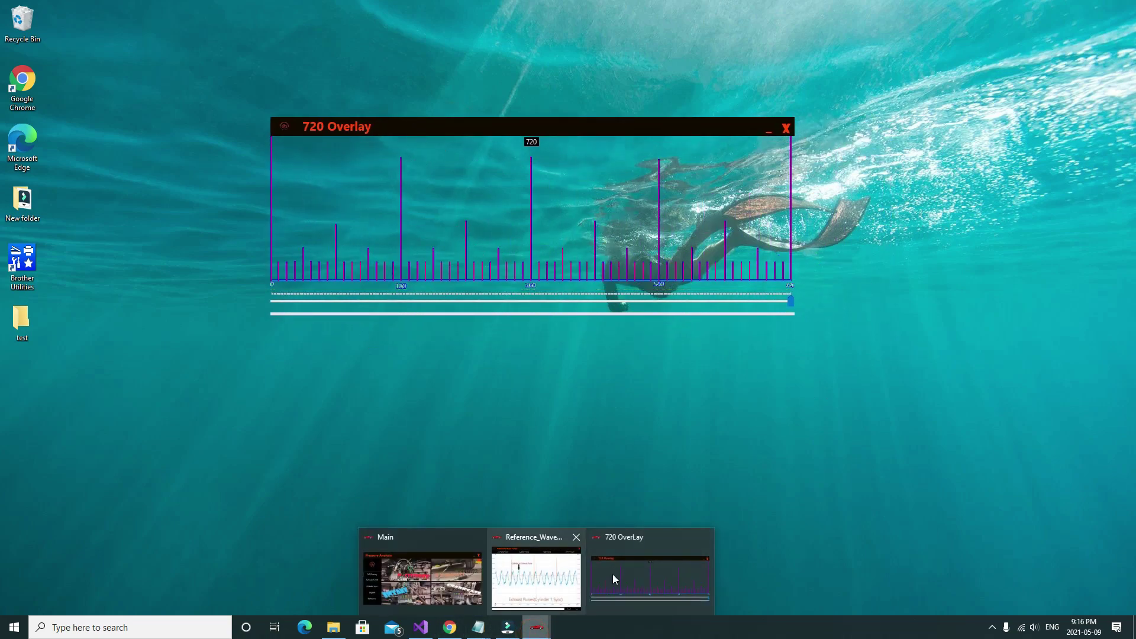
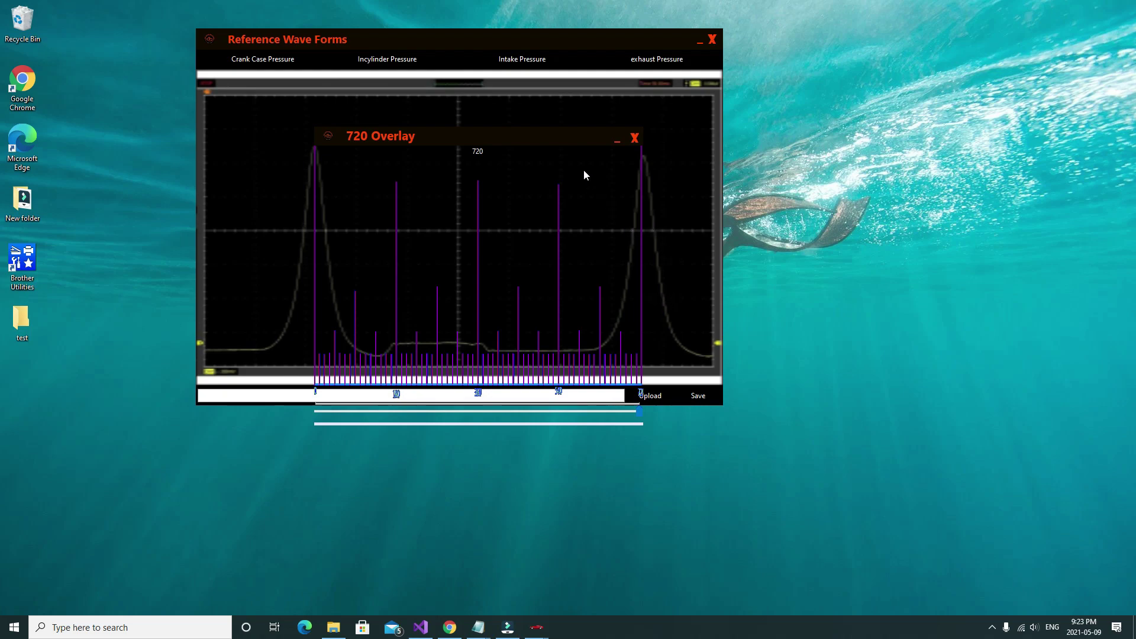
# Close the 720 Overlay and open Cylinder Event Charts, moving it away from the middle of the reference waveform.
pyautogui.click(635, 138)
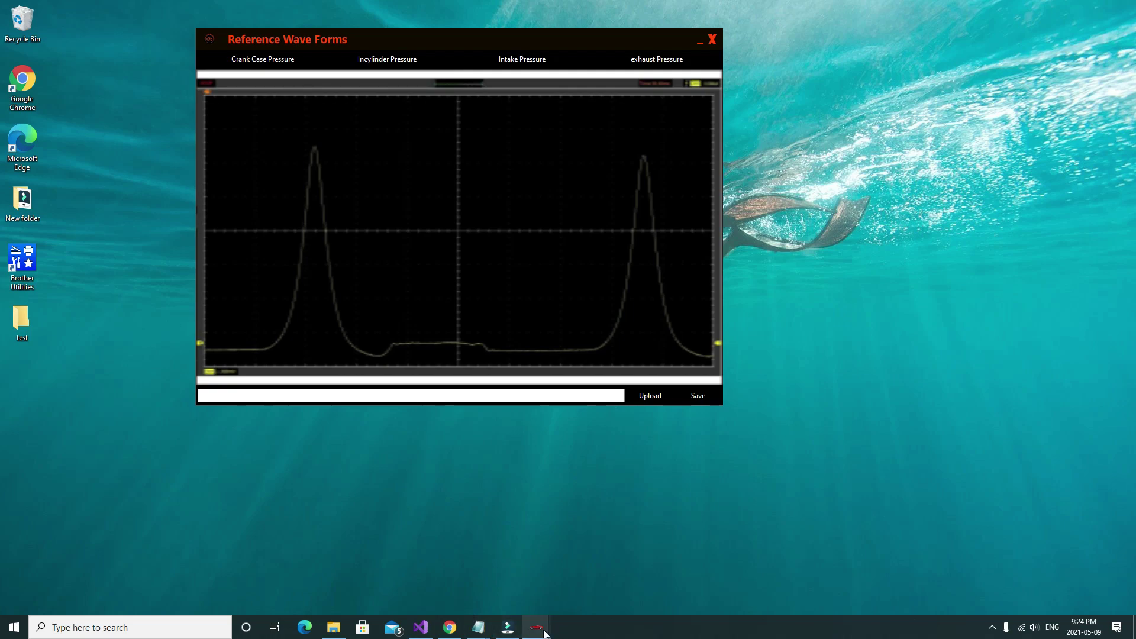
pyautogui.moveTo(537, 627)
pyautogui.click(488, 536)
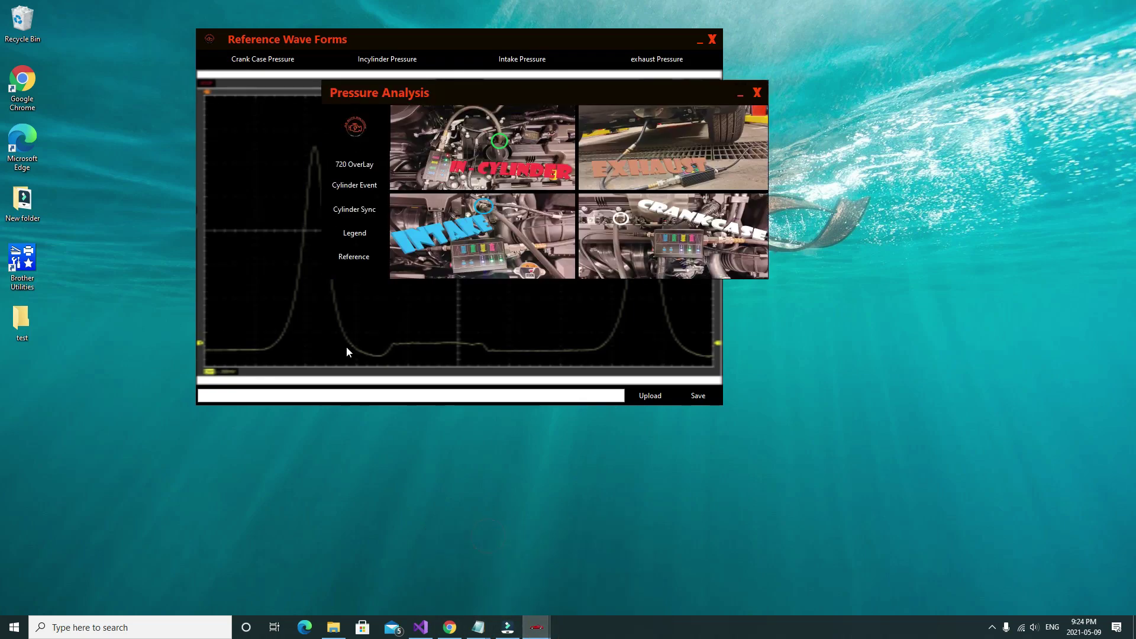
pyautogui.click(360, 187)
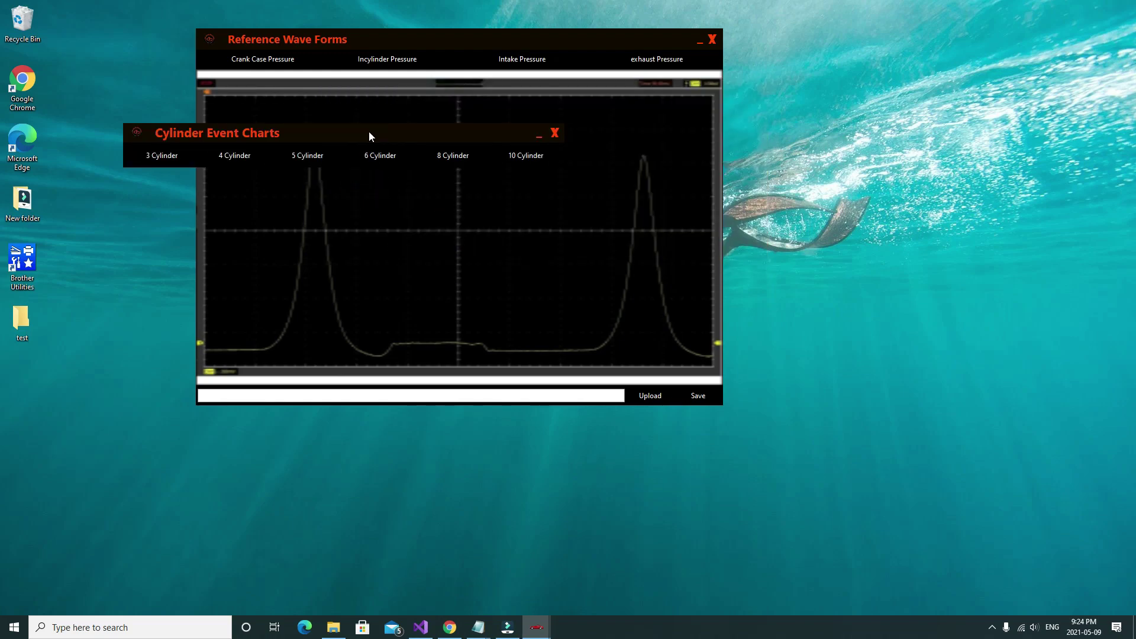
pyautogui.moveTo(367, 137); pyautogui.dragTo(831, 27)
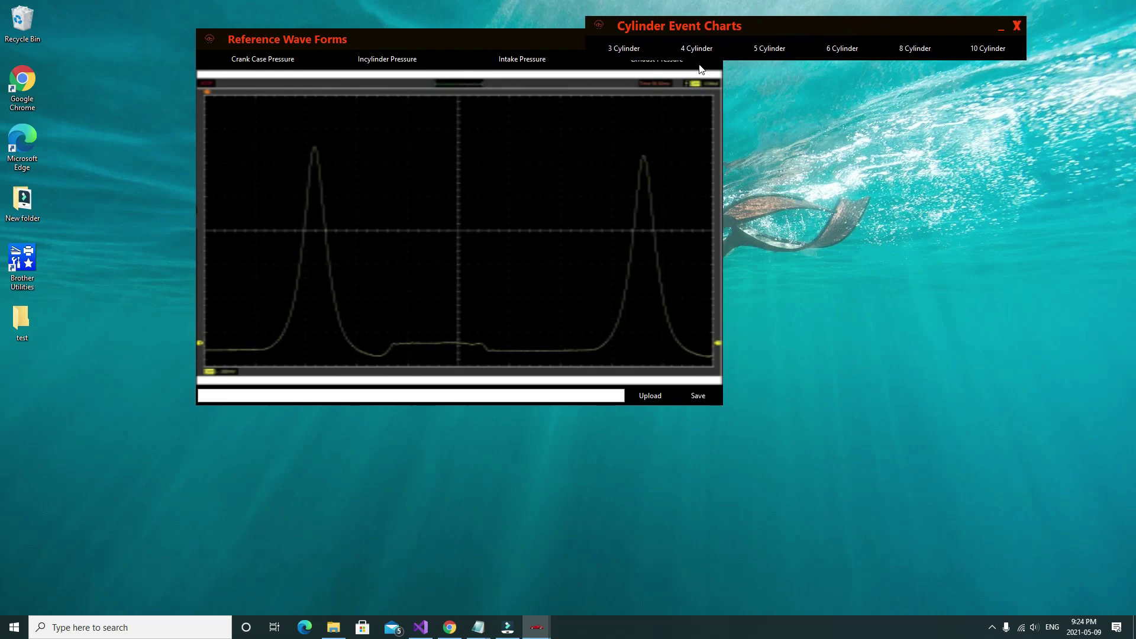
# Display the intake and exhaust pressure reference waveforms, moving Cylinder Event Charts clear of the reference window.
pyautogui.click(528, 64)
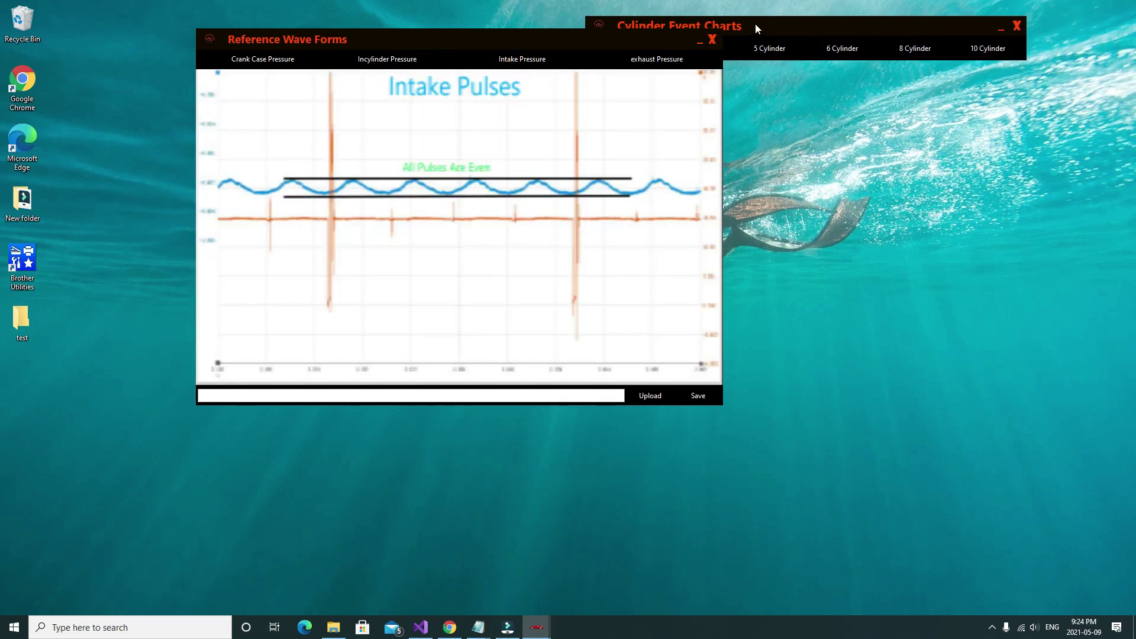
pyautogui.moveTo(755, 26); pyautogui.dragTo(920, 24)
pyautogui.click(631, 59)
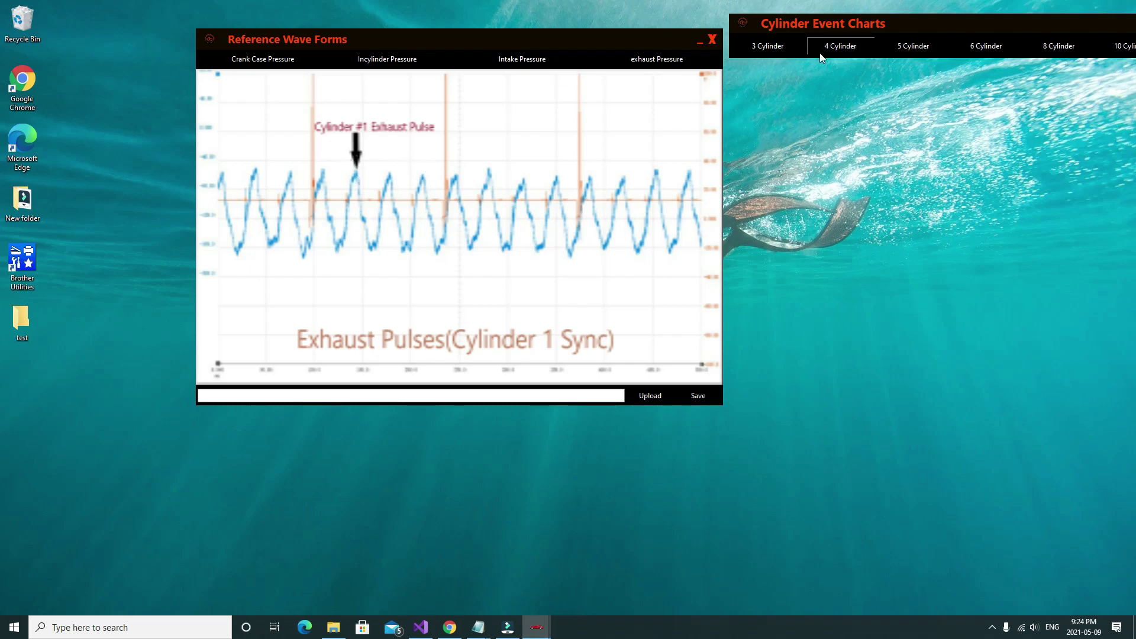
# Open the 4 Cylinder Event Chart and place it over the exhaust pressure waveform.
pyautogui.click(841, 52)
pyautogui.moveTo(602, 224); pyautogui.dragTo(462, 186)
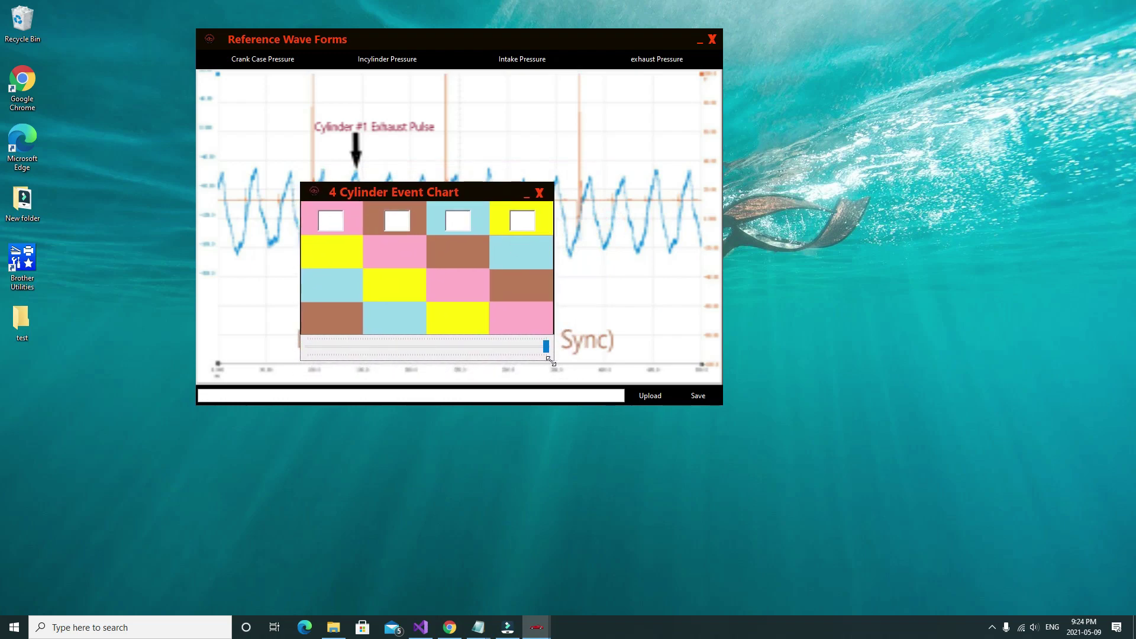
pyautogui.moveTo(493, 190); pyautogui.dragTo(532, 108)
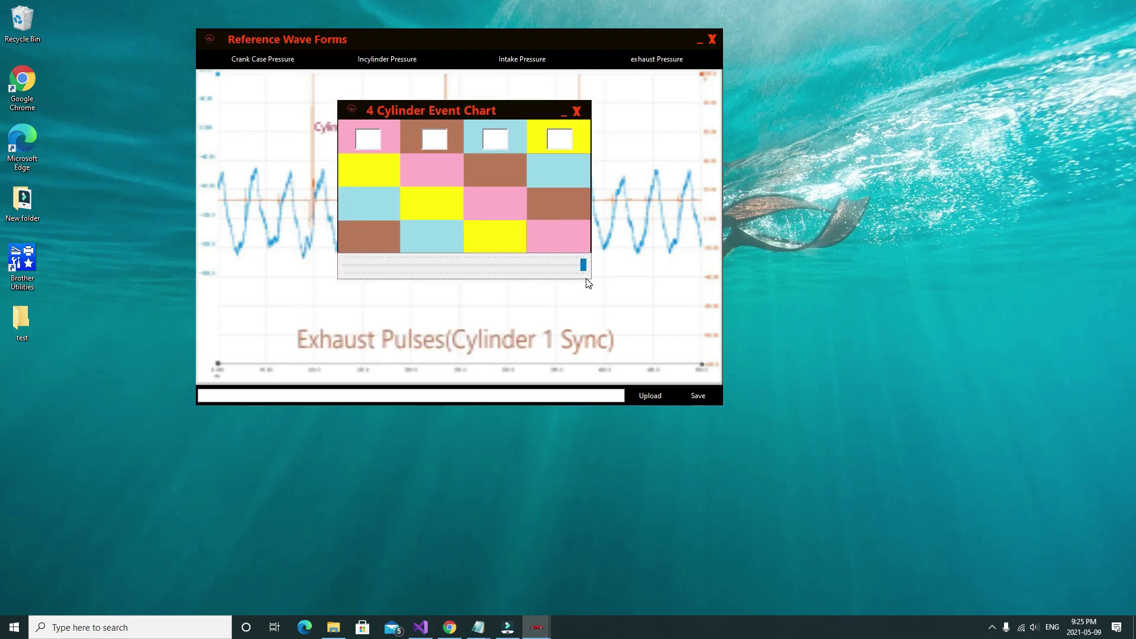
# Shrink and re-enlarge the 4 Cylinder Event Chart, and shift it slightly over the exhaust pulses.
pyautogui.moveTo(589, 284); pyautogui.dragTo(442, 245)
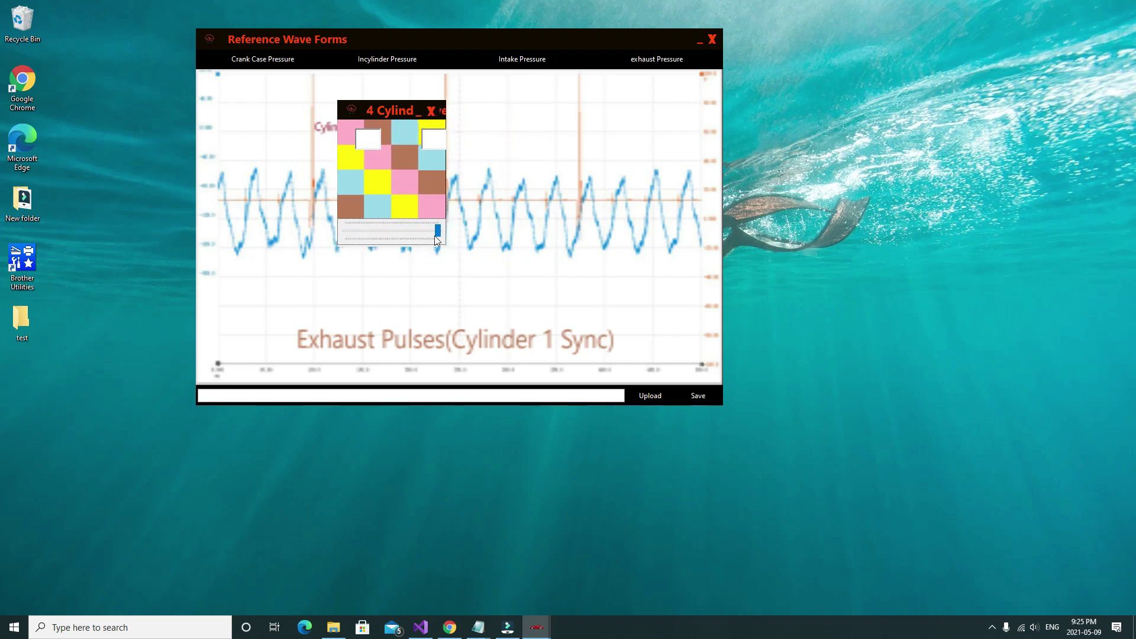
pyautogui.click(426, 105)
pyautogui.click(435, 99)
pyautogui.moveTo(446, 245); pyautogui.dragTo(601, 308)
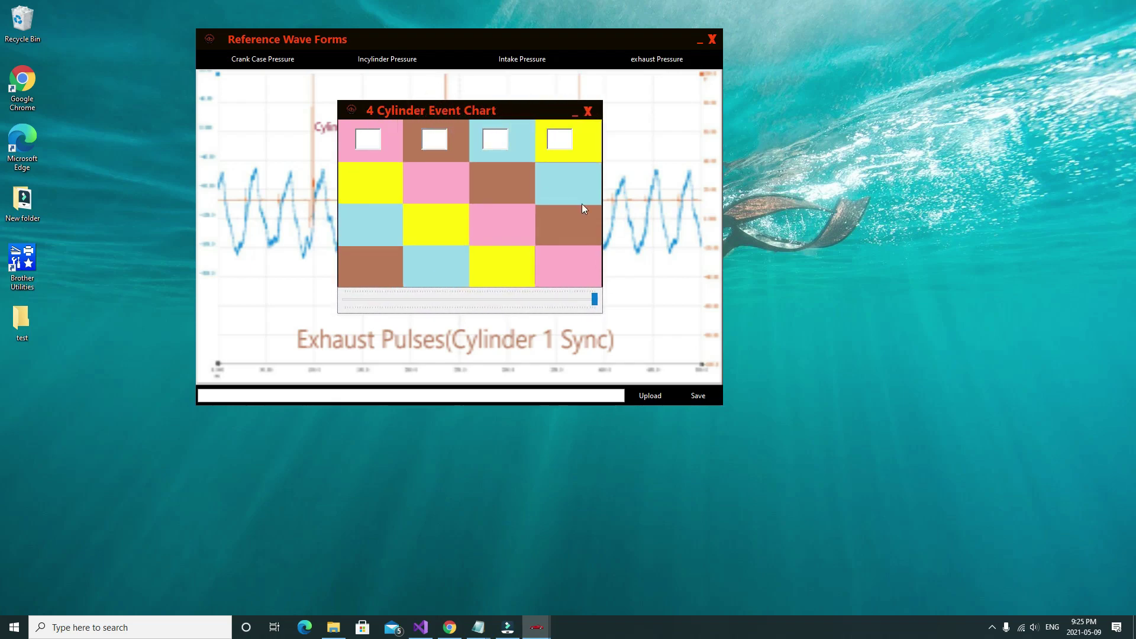
pyautogui.moveTo(520, 104); pyautogui.dragTo(495, 101)
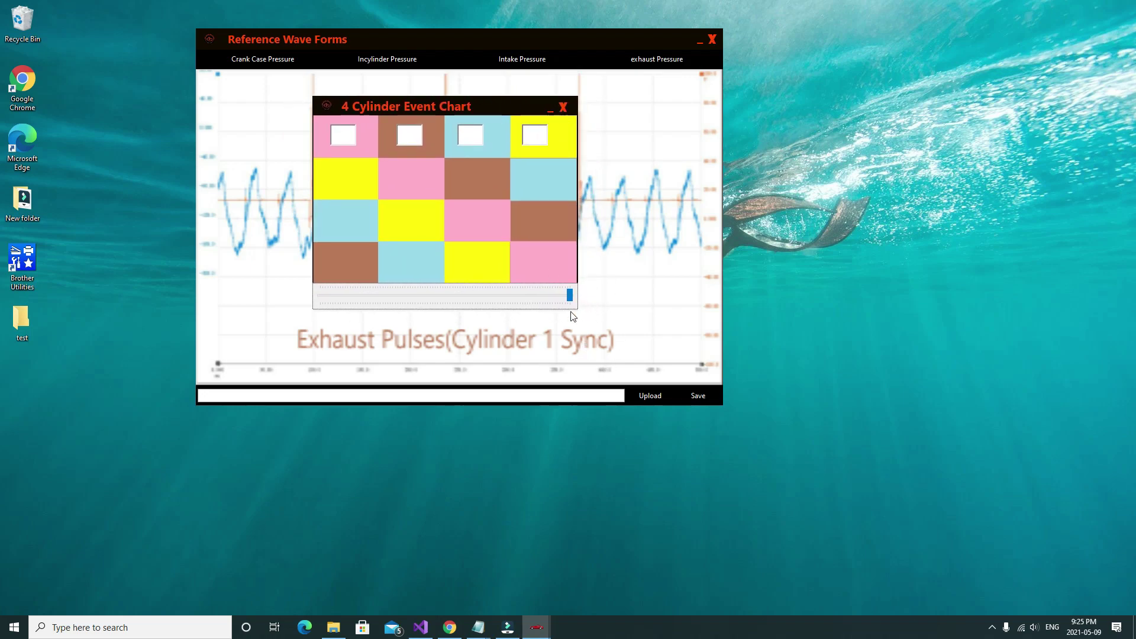
# Shrink the 4 Cylinder Event Chart to fit between the first two sync spikes, make it semi-transparent, and keep it in front of the waveform.
pyautogui.moveTo(576, 309); pyautogui.dragTo(444, 283)
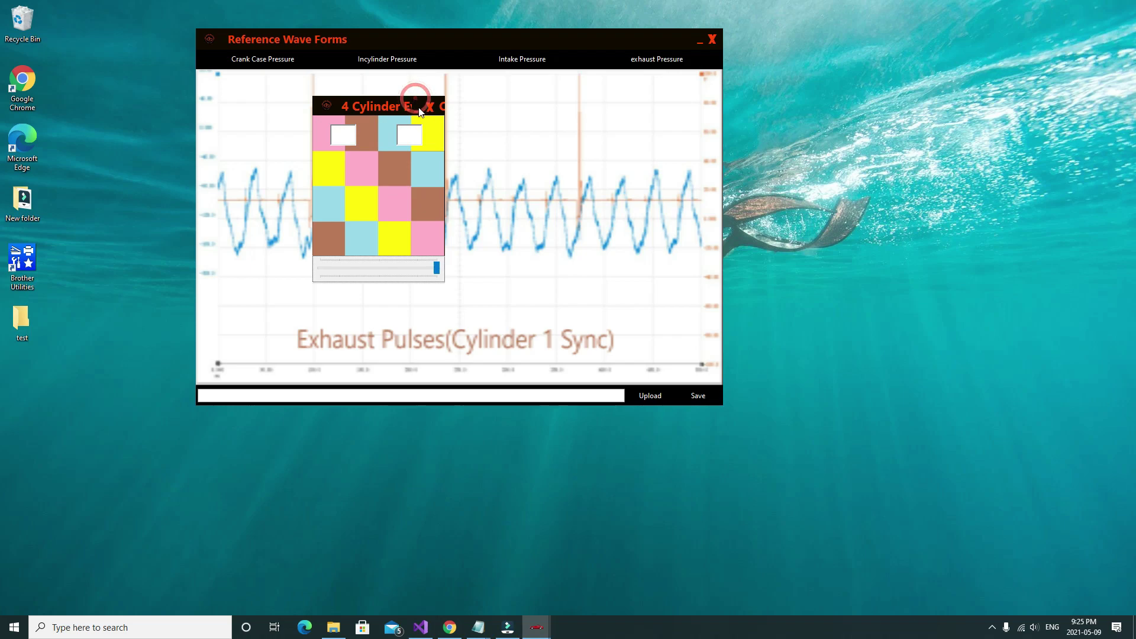
pyautogui.moveTo(441, 279); pyautogui.dragTo(396, 245)
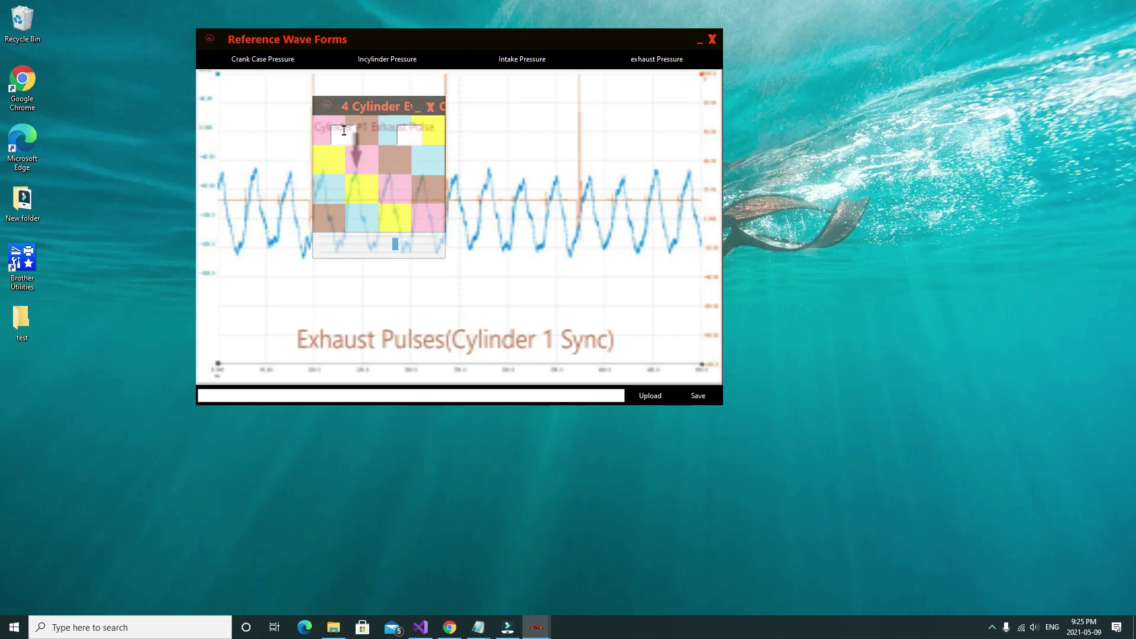
pyautogui.click(446, 256)
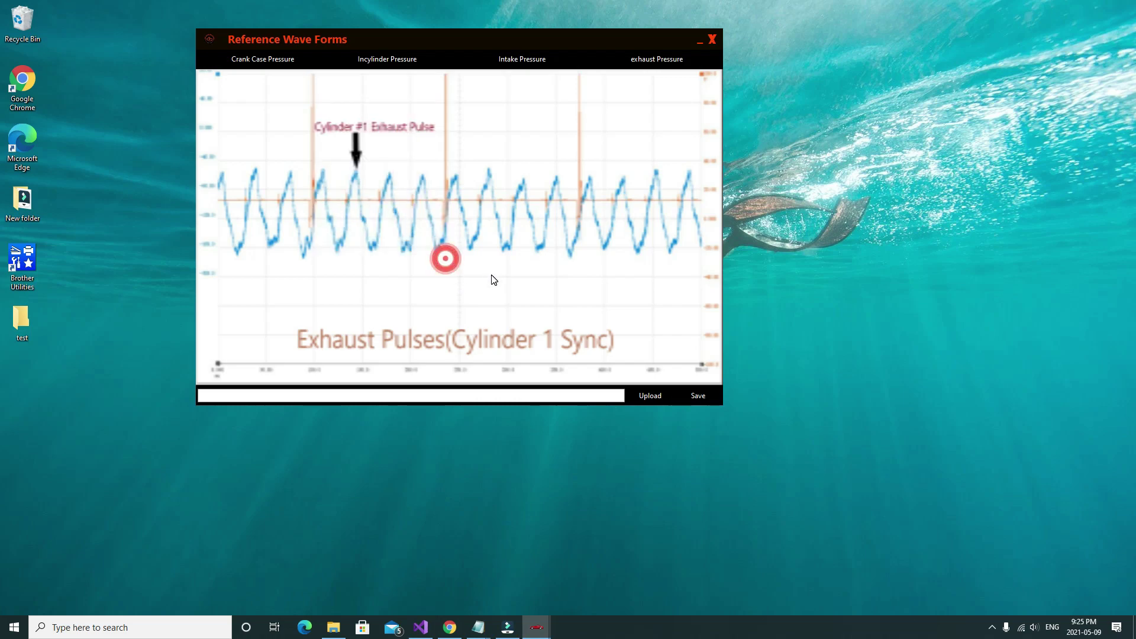
pyautogui.moveTo(537, 627)
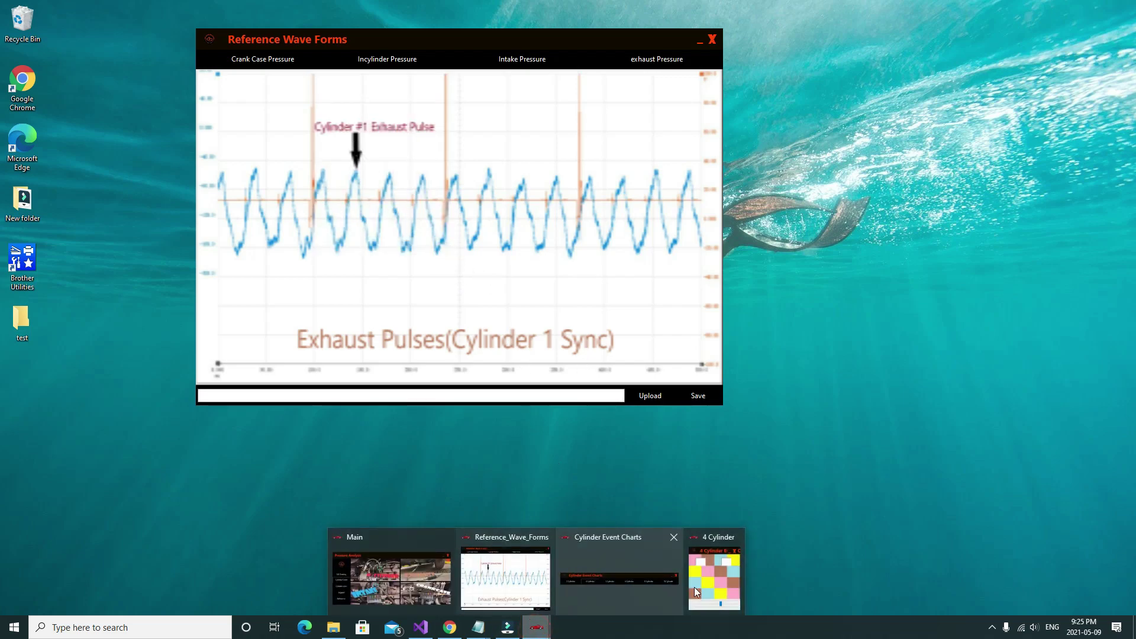
pyautogui.click(713, 588)
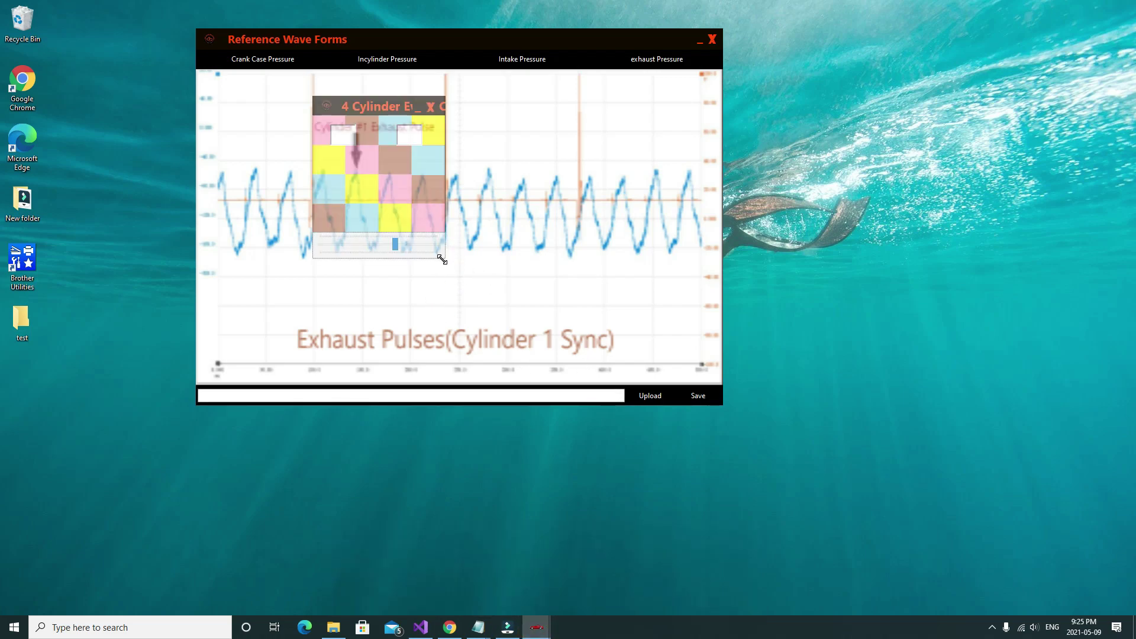
# Widen the 4 Cylinder Event Chart and stack its number boxes down the first column, one on each coloured row.
pyautogui.moveTo(443, 259); pyautogui.dragTo(586, 301)
pyautogui.moveTo(395, 130); pyautogui.dragTo(337, 173)
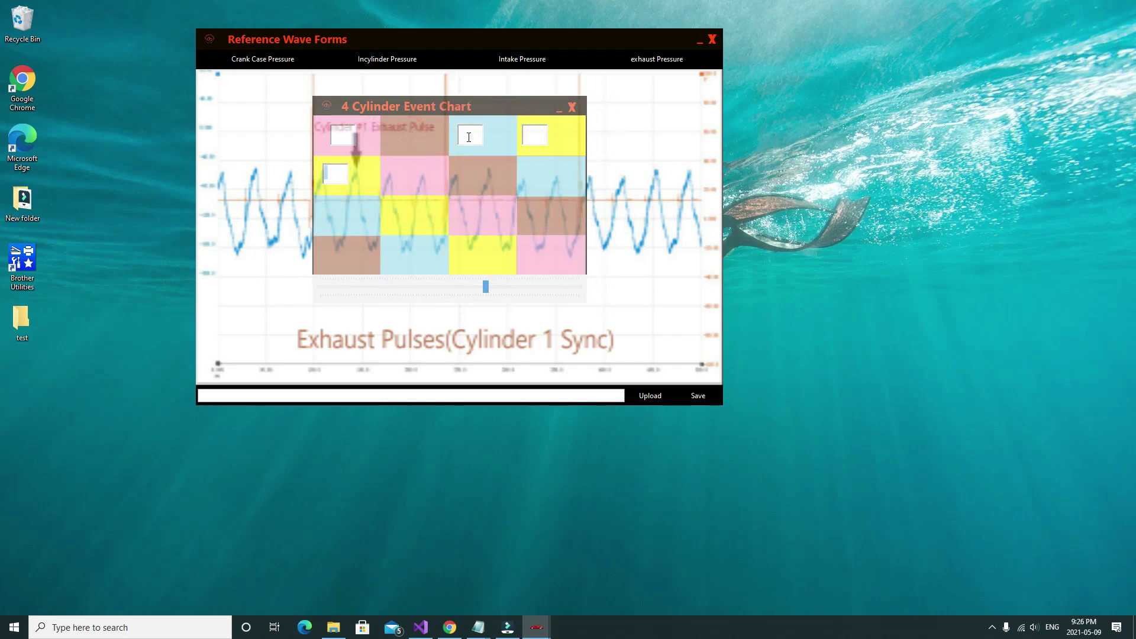
pyautogui.moveTo(469, 137); pyautogui.dragTo(345, 214)
pyautogui.moveTo(538, 123); pyautogui.dragTo(341, 253)
# Label the first-column boxes of the 4 Cylinder Event Chart from the first row down with the firing order 1, 3, 4, 2.
pyautogui.click(338, 130)
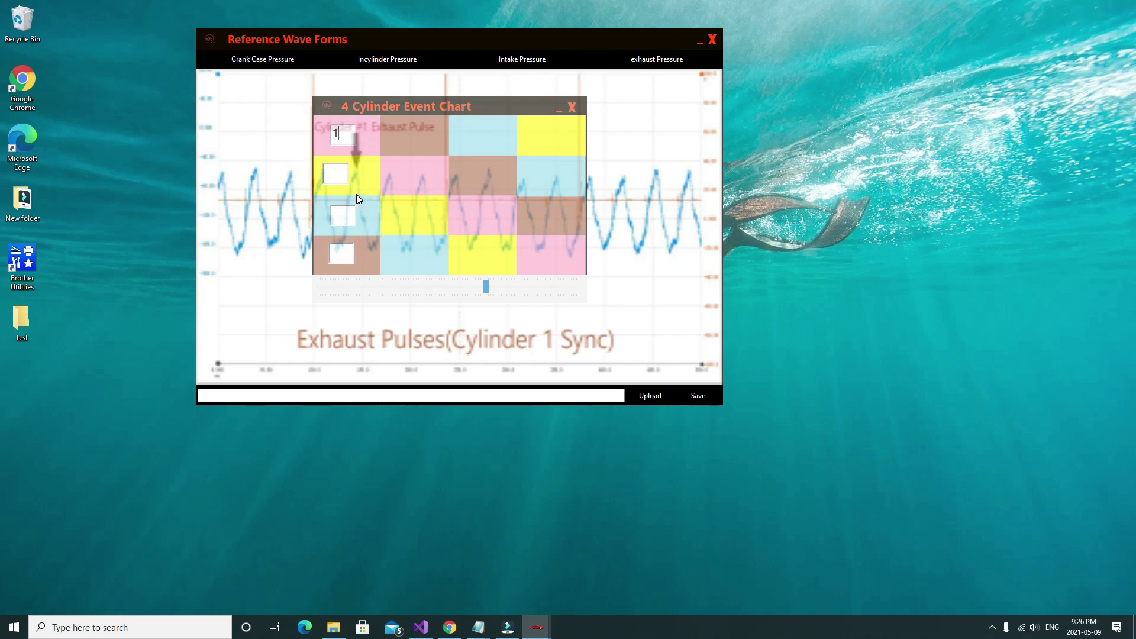
pyautogui.click(339, 177)
pyautogui.write('3')
pyautogui.click(342, 219)
pyautogui.write('4')
pyautogui.click(345, 251)
pyautogui.write('2')
# Fit the numbered event chart between the first two sync spikes, widen it again, and close it.
pyautogui.moveTo(586, 302); pyautogui.dragTo(443, 282)
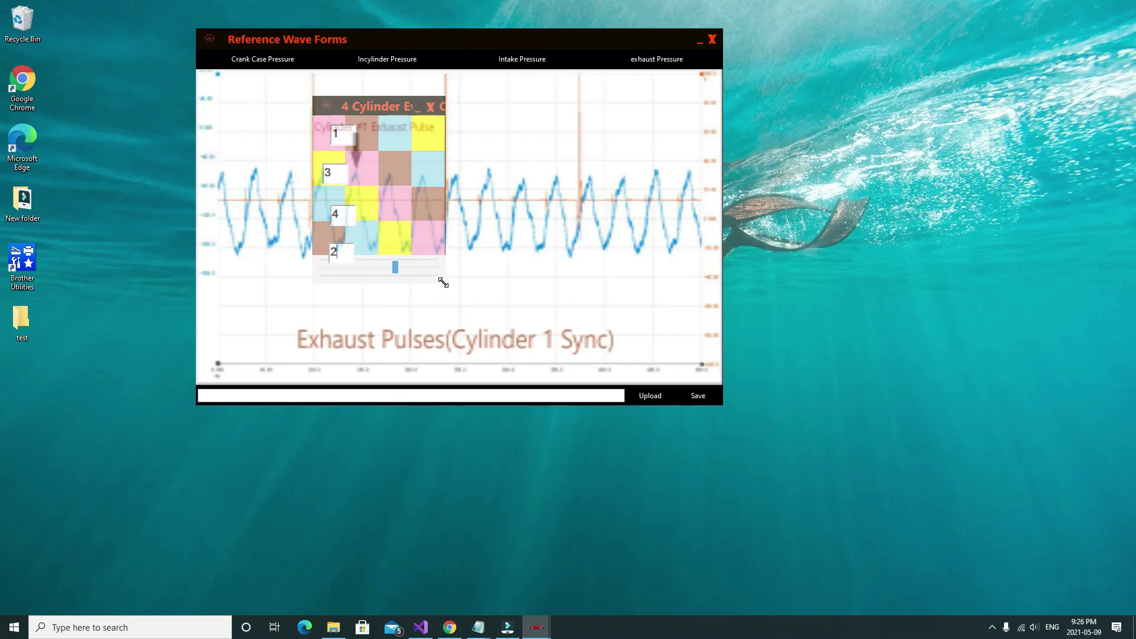
pyautogui.moveTo(443, 282); pyautogui.dragTo(559, 303)
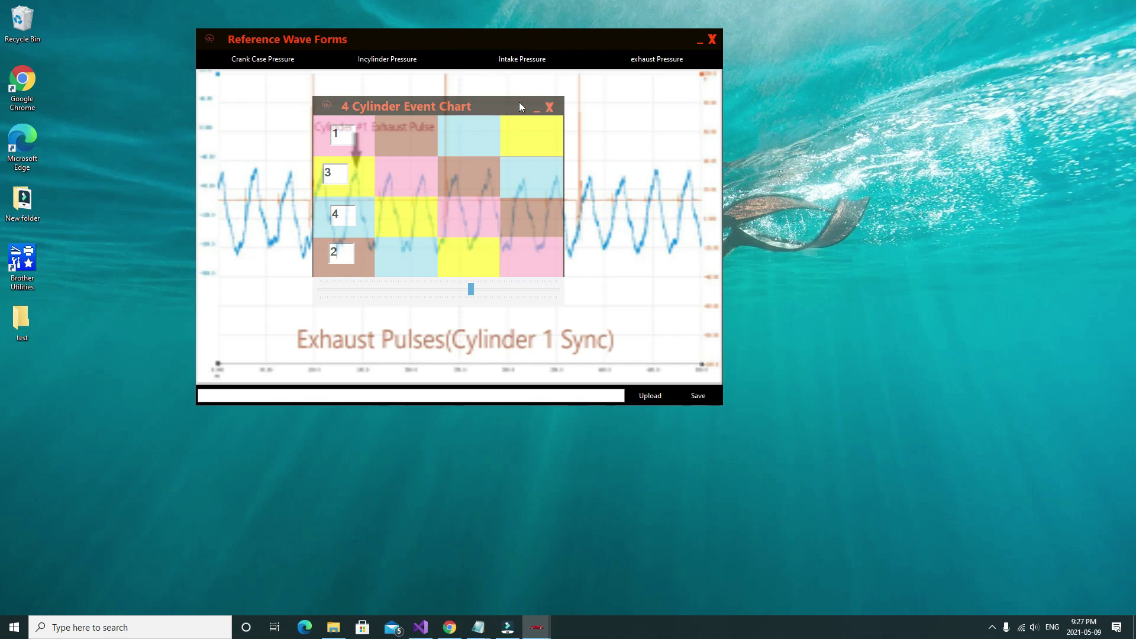
pyautogui.click(548, 109)
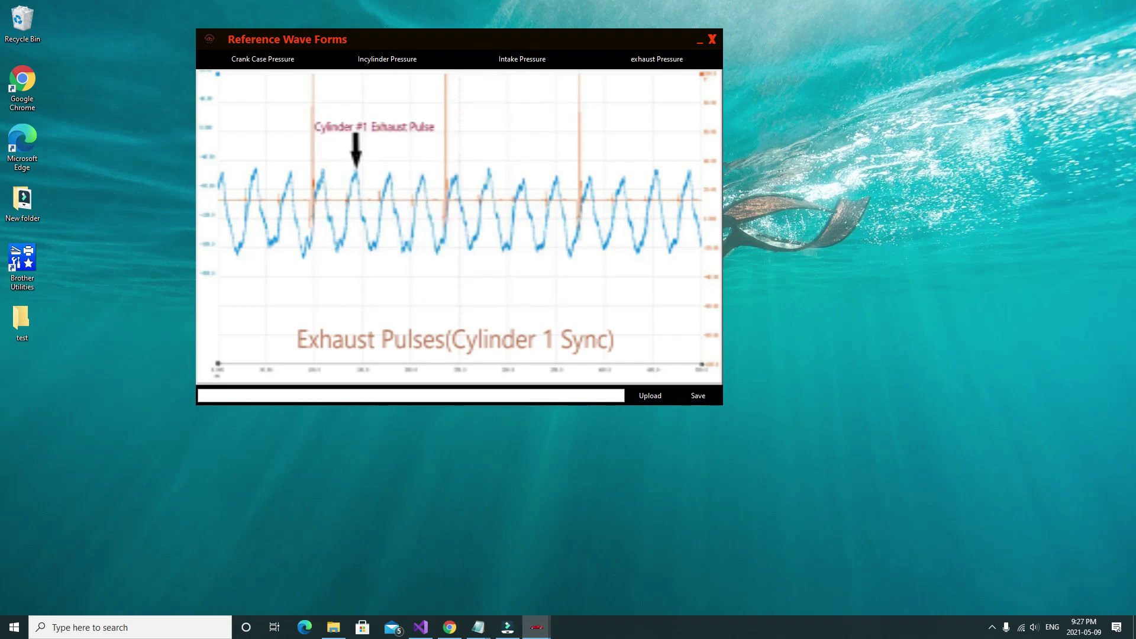
# Open Cylinder Sync from the main Pressure Analysis window and position it so its drawing area surrounds the exhaust reference waveform.
pyautogui.moveTo(537, 627)
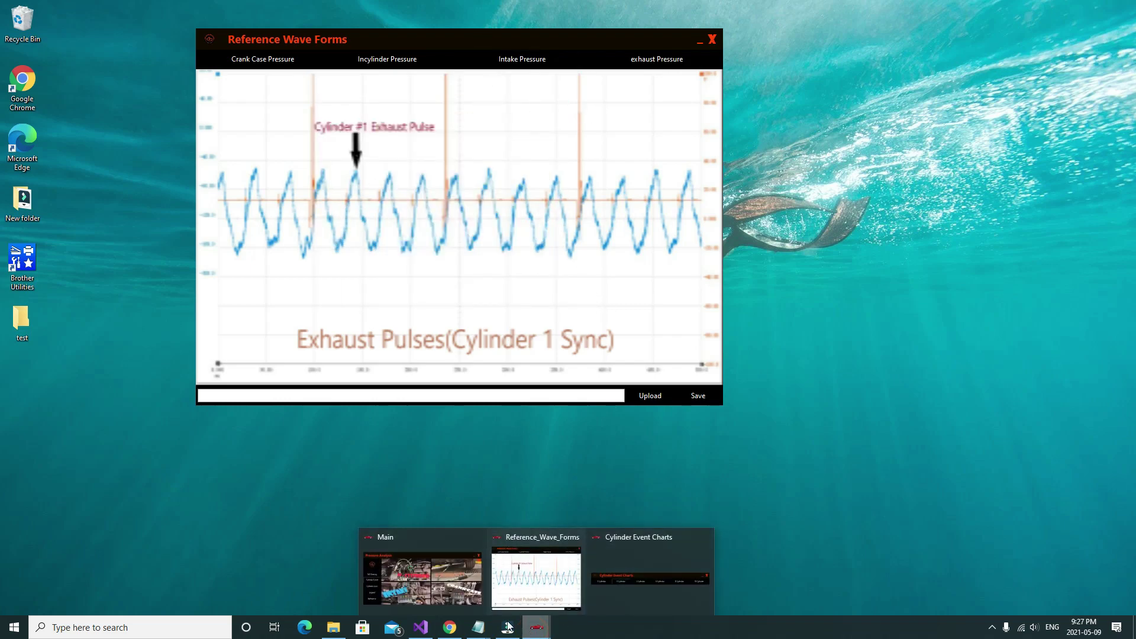
pyautogui.click(439, 535)
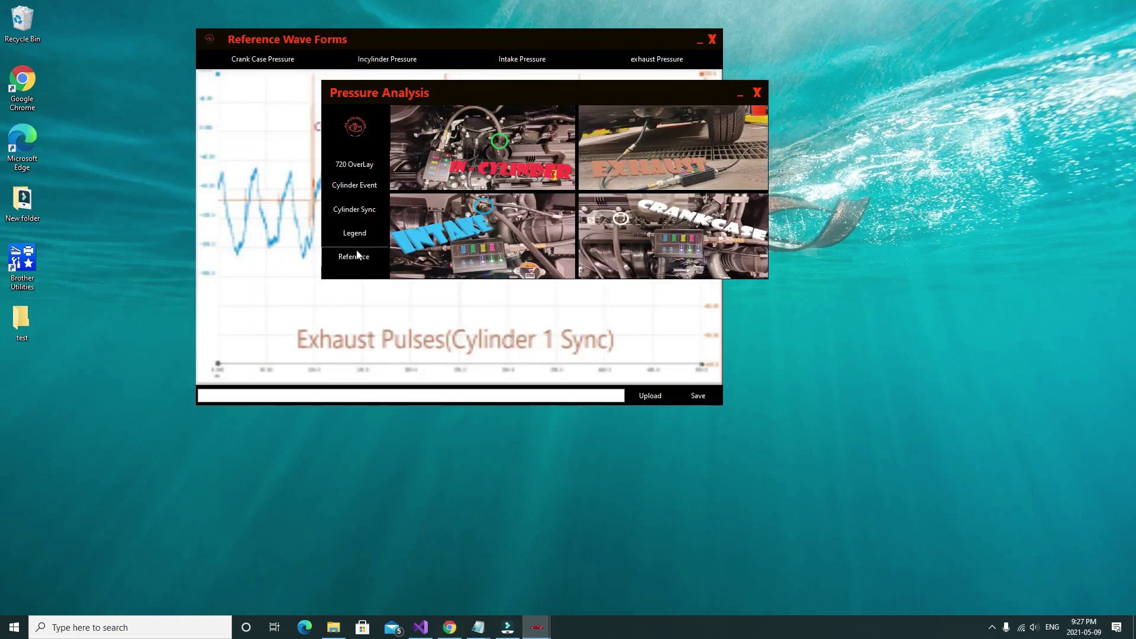
pyautogui.click(366, 209)
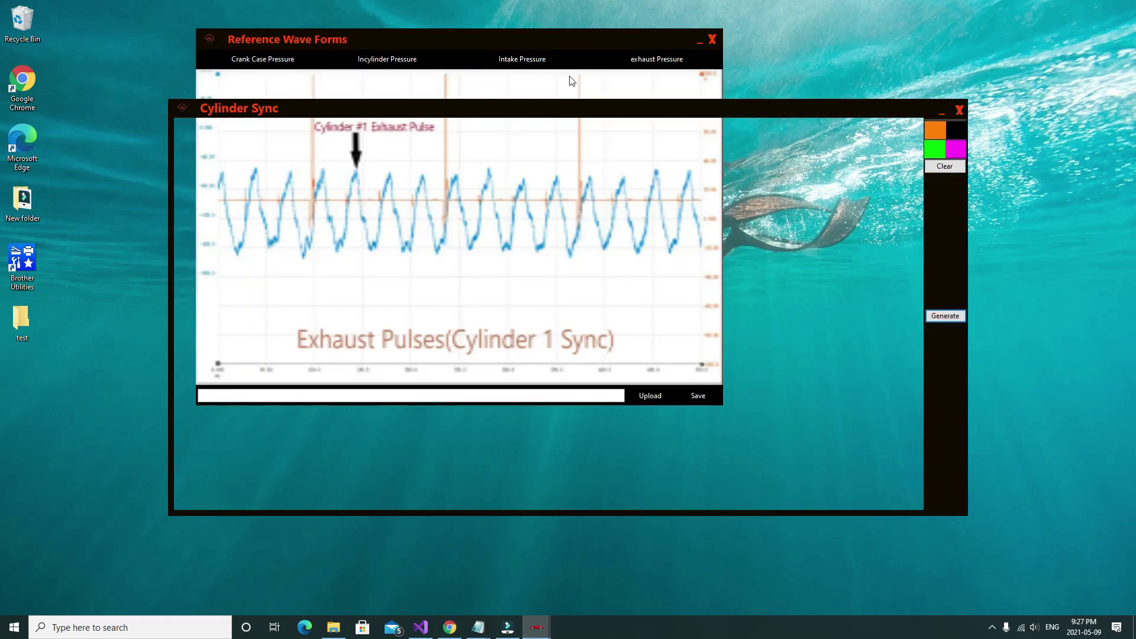
pyautogui.moveTo(580, 63); pyautogui.dragTo(563, 12)
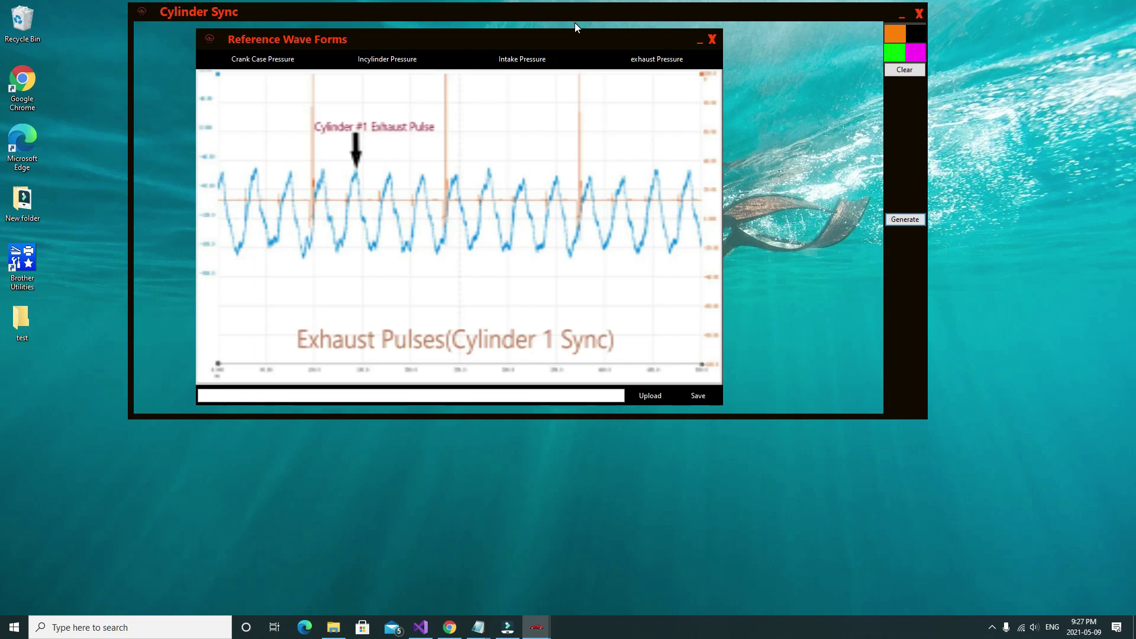
# Generate four label boxes in Cylinder Sync and place them above the four consecutive exhaust pulses following the first sync spike.
pyautogui.click(900, 221)
pyautogui.moveTo(144, 48); pyautogui.dragTo(319, 155)
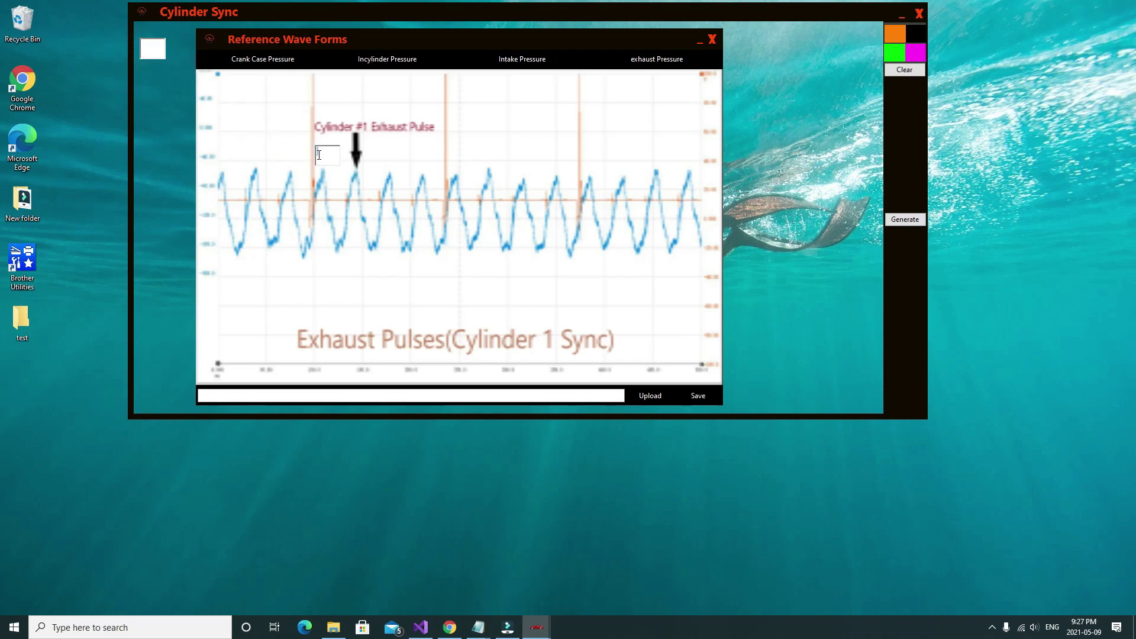
pyautogui.moveTo(182, 52); pyautogui.dragTo(355, 154)
pyautogui.moveTo(181, 56); pyautogui.dragTo(394, 151)
pyautogui.moveTo(148, 49); pyautogui.dragTo(424, 151)
# Number the four label boxes above the exhaust pulses 1, 3, 4, 2 in firing order.
pyautogui.click(324, 151)
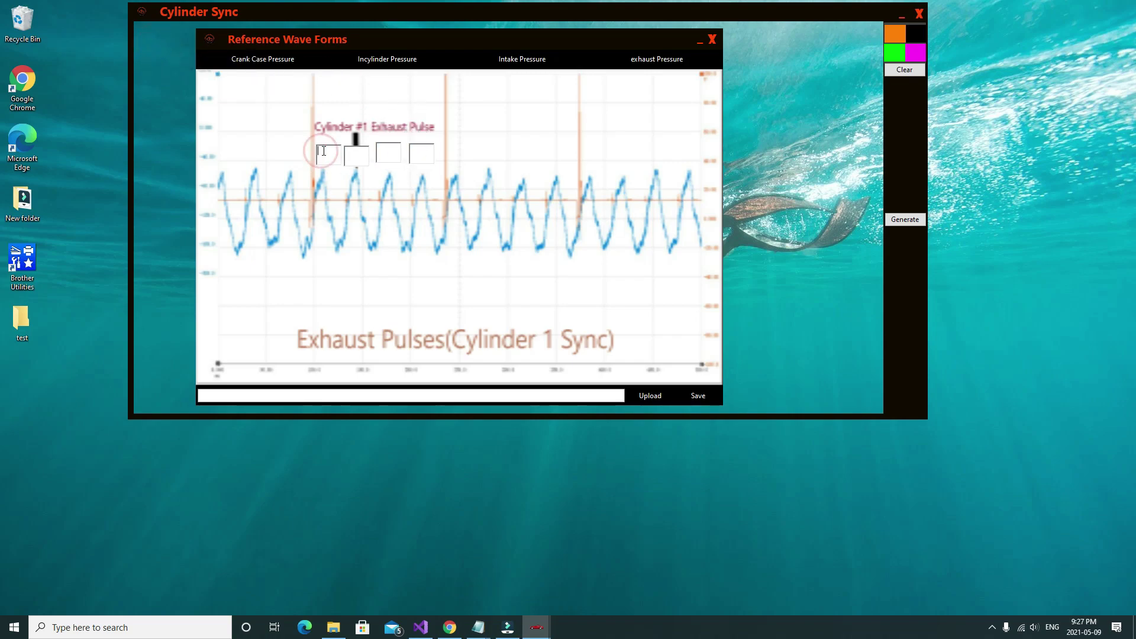
pyautogui.write('1')
pyautogui.click(355, 154)
pyautogui.write('3')
pyautogui.click(384, 154)
pyautogui.write('4')
pyautogui.click(428, 153)
pyautogui.write('2')
# Open the 720 Overlay, fit it between the first two sync spikes over the numbered exhaust pulses, and close it.
pyautogui.moveTo(536, 627)
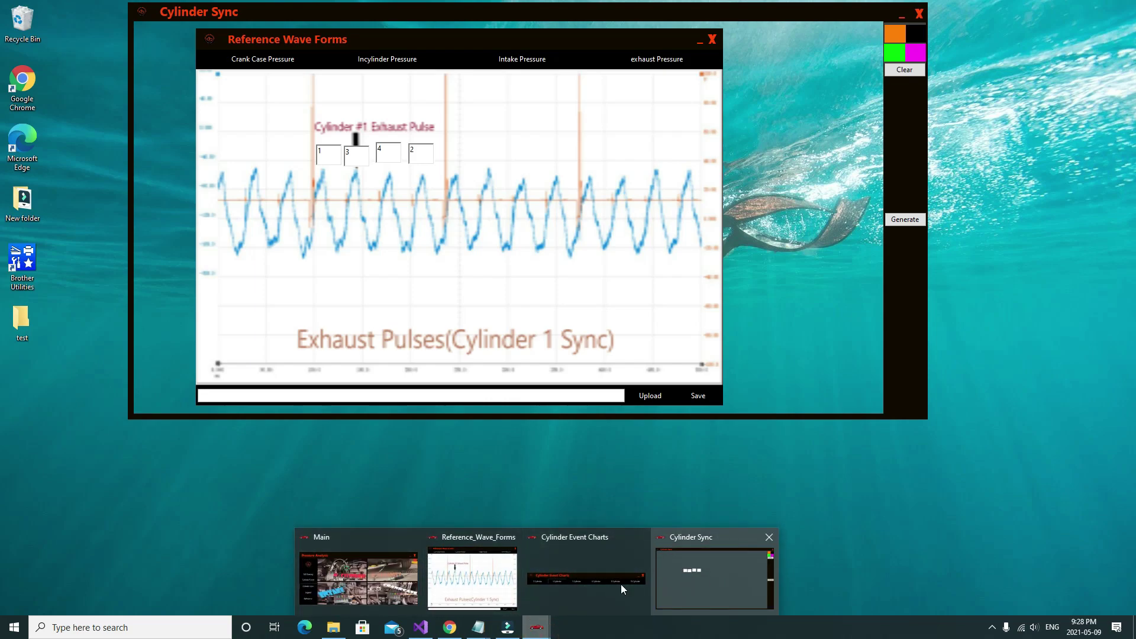
pyautogui.click(373, 565)
pyautogui.click(355, 160)
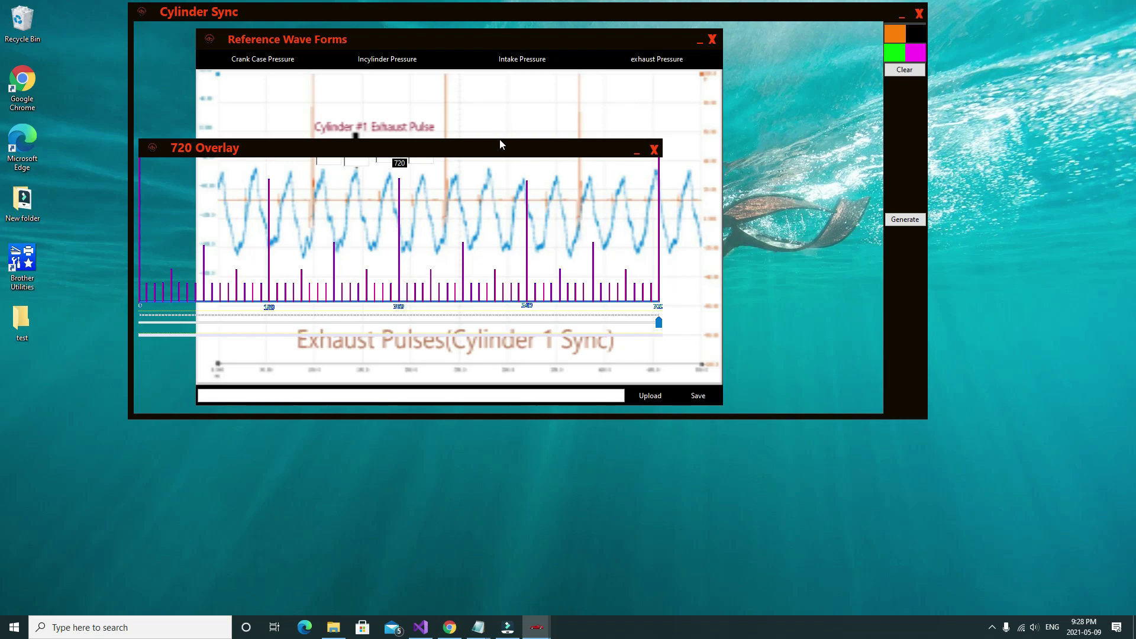
pyautogui.moveTo(500, 140); pyautogui.dragTo(675, 83)
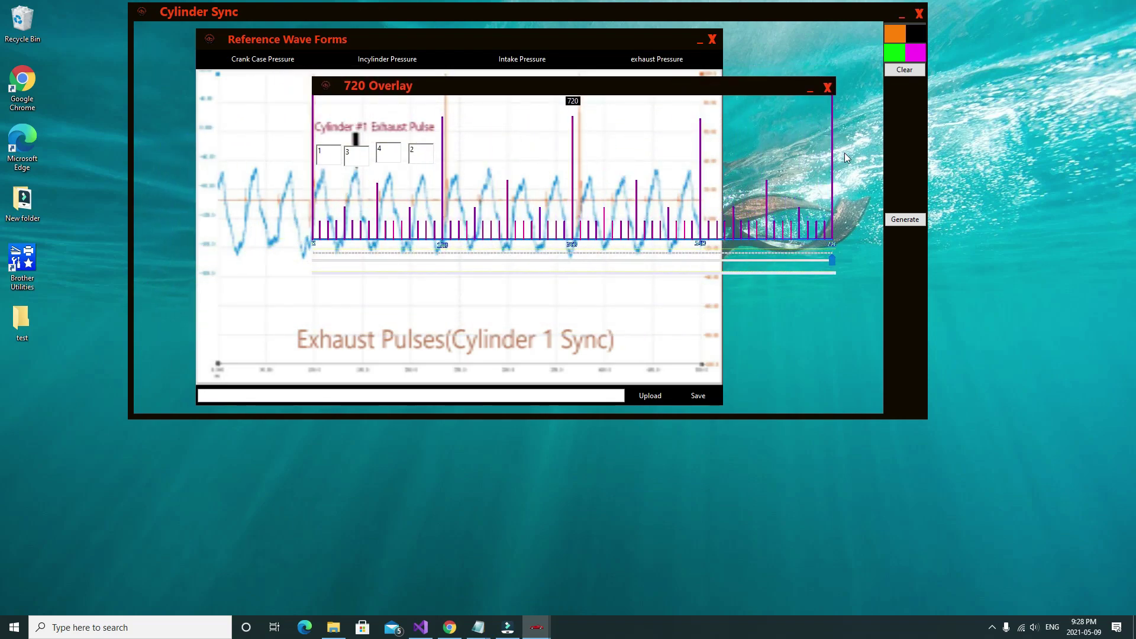
pyautogui.moveTo(836, 275); pyautogui.dragTo(445, 260)
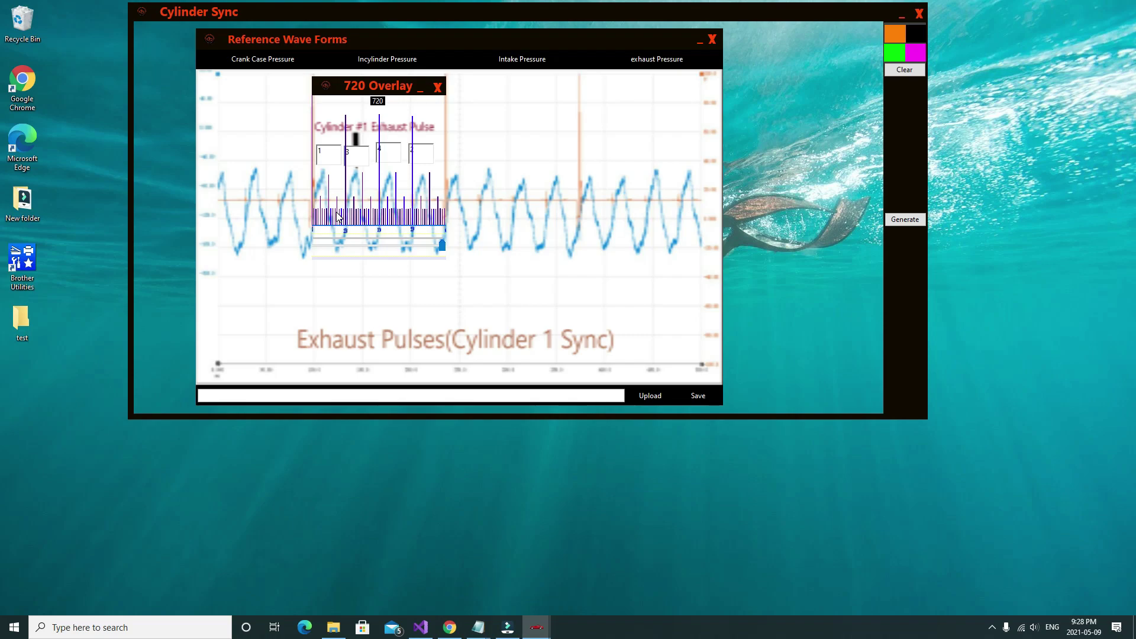
pyautogui.click(439, 86)
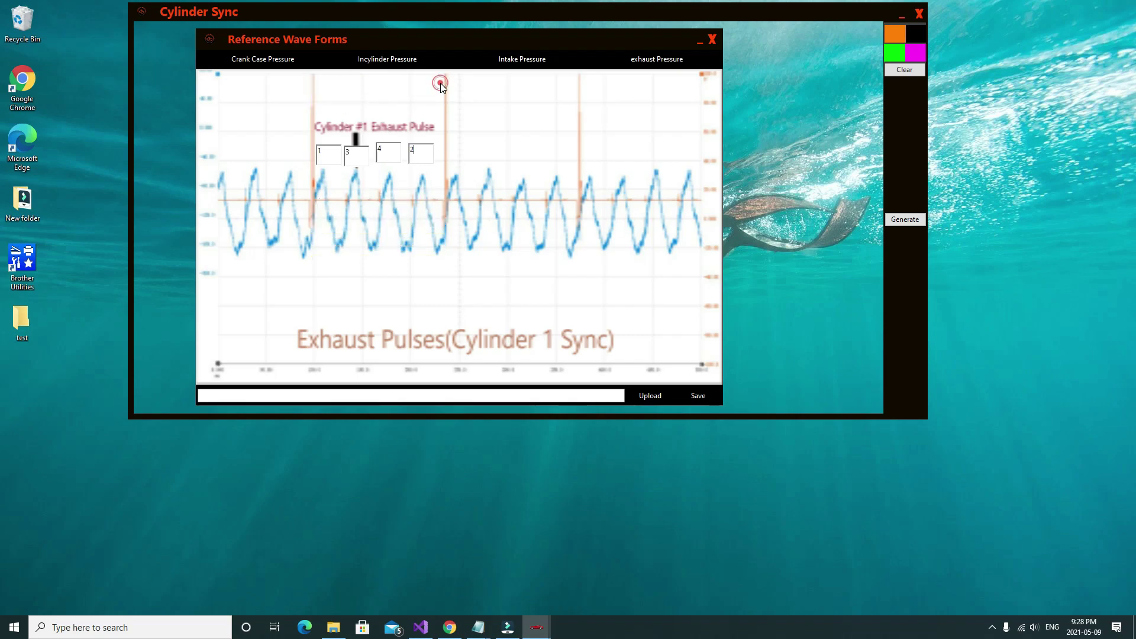
# Draw freehand loops over the exhaust waveform in black, green, magenta and orange, and clear the drawings.
pyautogui.click(895, 31)
pyautogui.moveTo(655, 89)
pyautogui.mouseDown()
pyautogui.moveTo(609, 169)
pyautogui.moveTo(648, 122)
pyautogui.mouseUp()
pyautogui.click(892, 54)
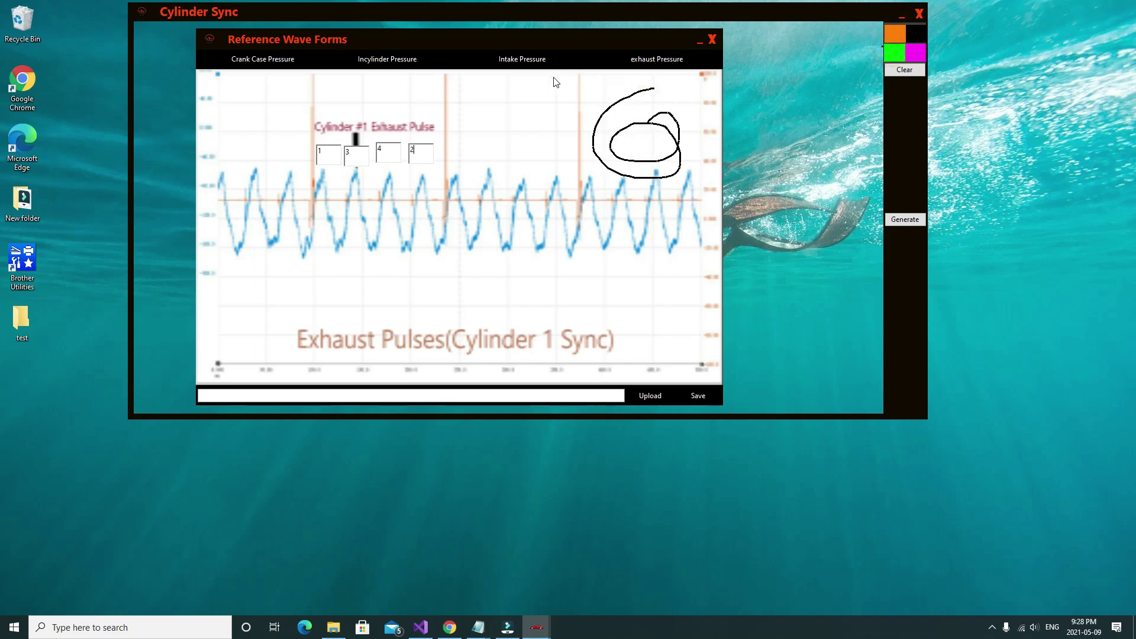
pyautogui.moveTo(491, 107)
pyautogui.mouseDown()
pyautogui.moveTo(467, 150)
pyautogui.moveTo(531, 158)
pyautogui.mouseUp()
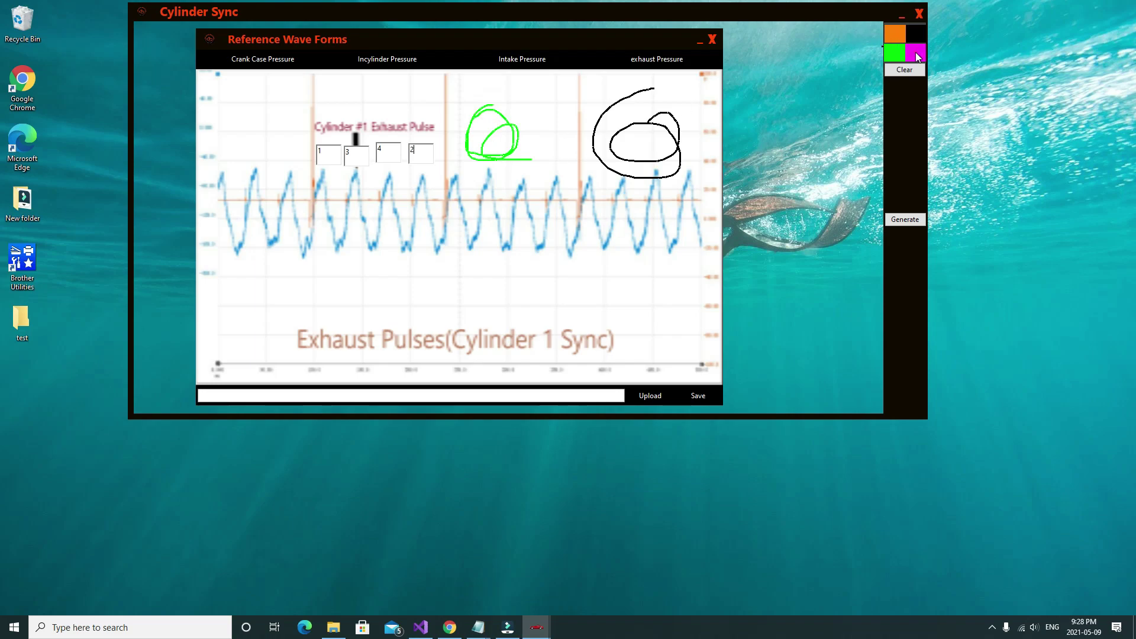
pyautogui.click(915, 53)
pyautogui.moveTo(423, 91)
pyautogui.mouseDown()
pyautogui.moveTo(389, 122)
pyautogui.moveTo(358, 93)
pyautogui.moveTo(399, 141)
pyautogui.mouseUp()
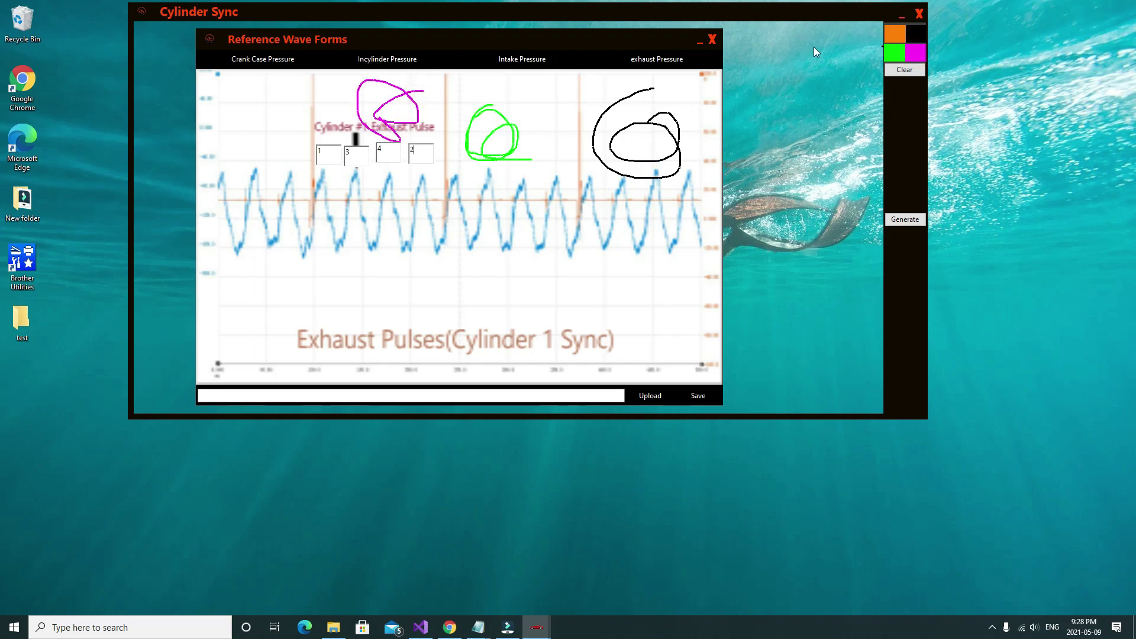
pyautogui.click(896, 34)
pyautogui.moveTo(265, 83)
pyautogui.mouseDown()
pyautogui.moveTo(248, 111)
pyautogui.moveTo(226, 104)
pyautogui.moveTo(271, 96)
pyautogui.moveTo(255, 131)
pyautogui.mouseUp()
pyautogui.click(919, 37)
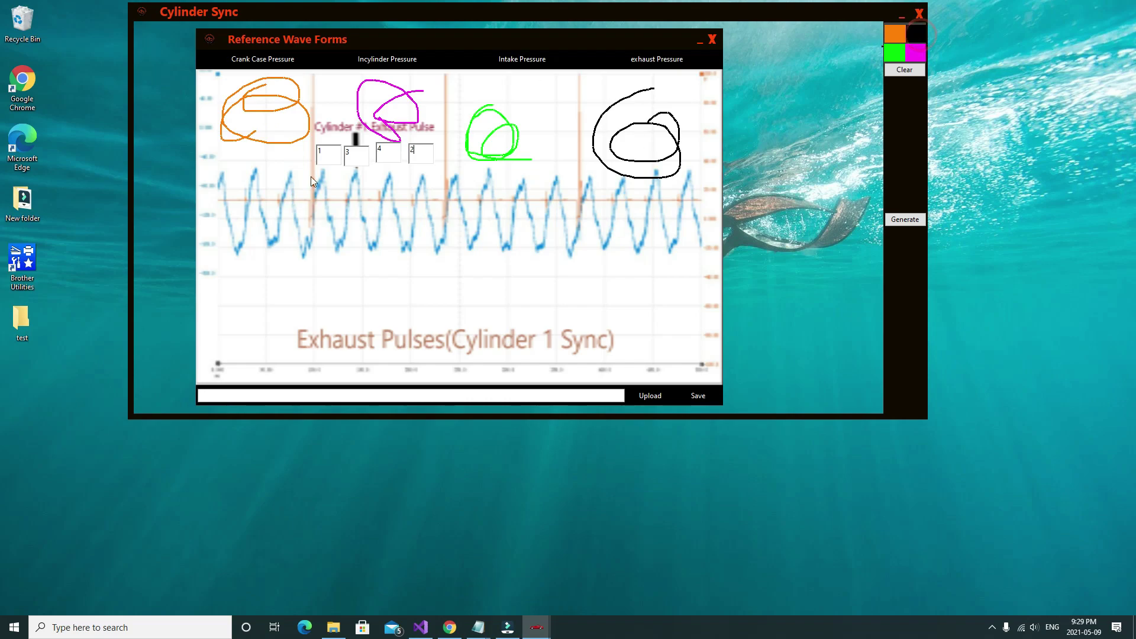
pyautogui.moveTo(329, 185)
pyautogui.mouseDown()
pyautogui.moveTo(313, 190)
pyautogui.moveTo(328, 247)
pyautogui.mouseUp()
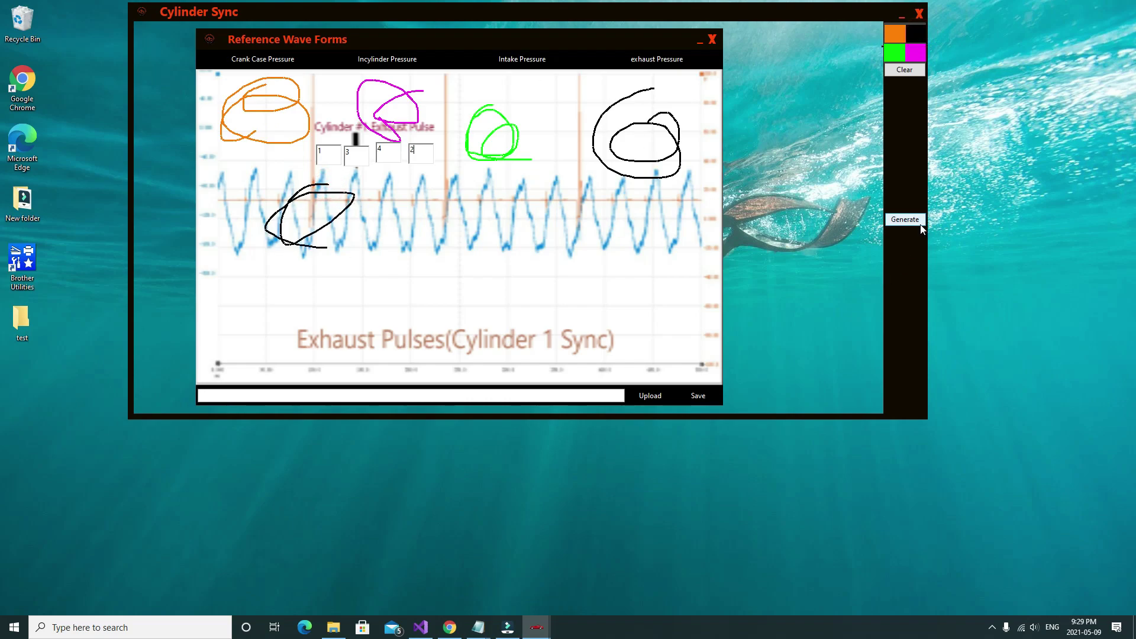
pyautogui.click(915, 71)
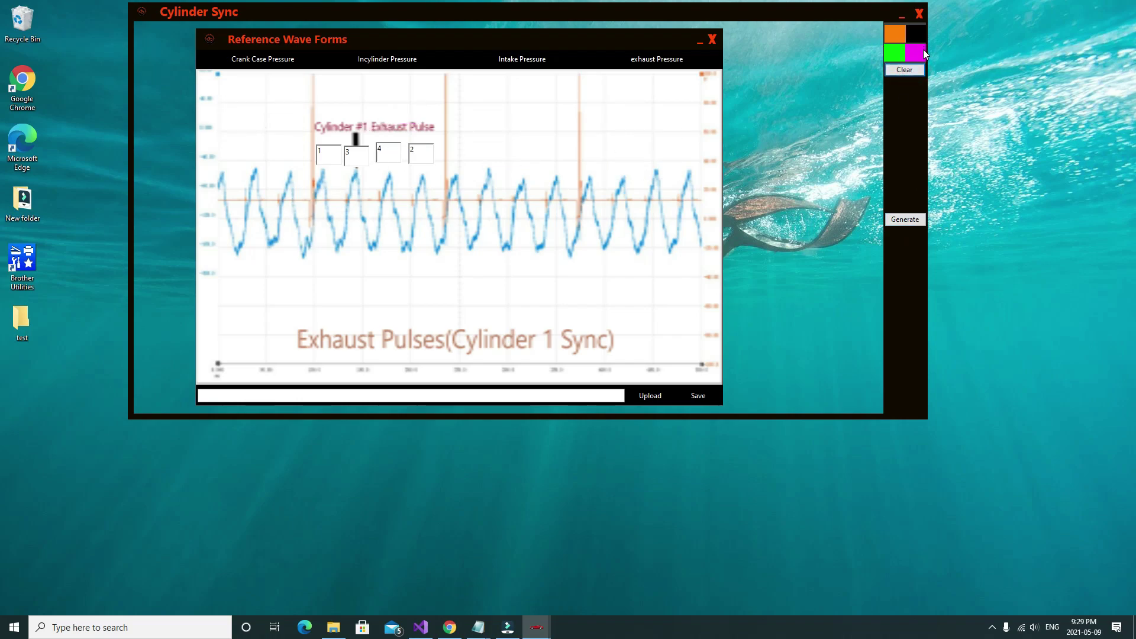
# Try a black scribble and an extra movable label box on the exhaust waveform, closing Cylinder Sync when done.
pyautogui.moveTo(550, 95)
pyautogui.mouseDown()
pyautogui.moveTo(509, 188)
pyautogui.moveTo(542, 295)
pyautogui.moveTo(579, 255)
pyautogui.moveTo(220, 198)
pyautogui.moveTo(400, 273)
pyautogui.moveTo(645, 283)
pyautogui.mouseUp()
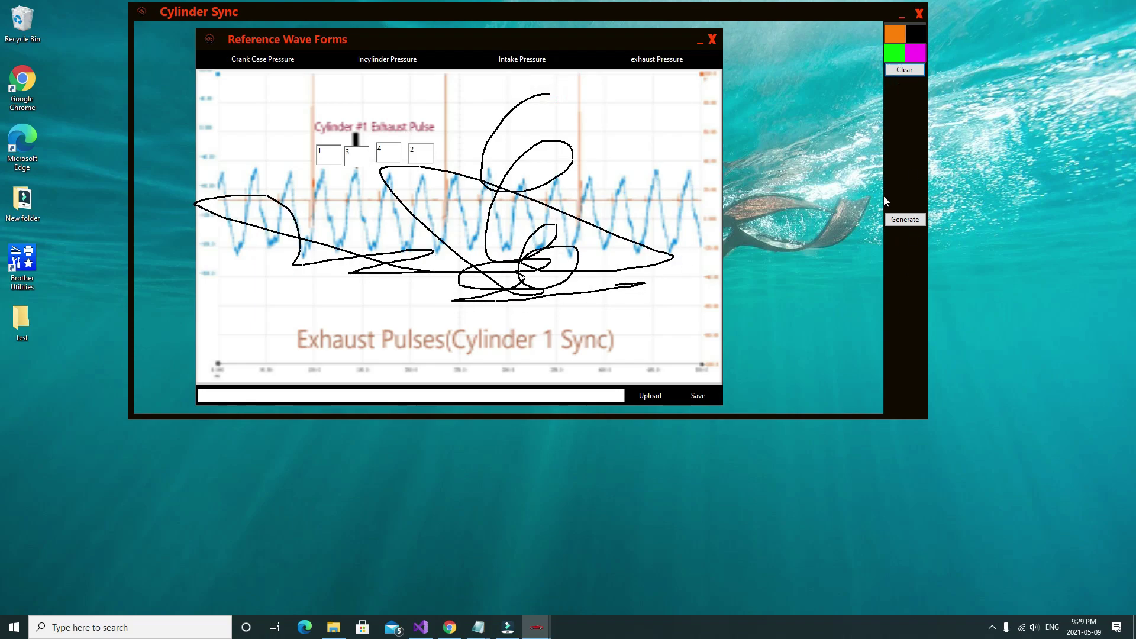
pyautogui.click(903, 219)
pyautogui.moveTo(152, 49)
pyautogui.mouseDown()
pyautogui.moveTo(204, 85)
pyautogui.moveTo(202, 224)
pyautogui.moveTo(198, 190)
pyautogui.moveTo(287, 208)
pyautogui.moveTo(284, 238)
pyautogui.moveTo(213, 232)
pyautogui.moveTo(290, 271)
pyautogui.moveTo(310, 235)
pyautogui.moveTo(303, 277)
pyautogui.moveTo(448, 267)
pyautogui.moveTo(351, 286)
pyautogui.moveTo(365, 265)
pyautogui.moveTo(436, 262)
pyautogui.moveTo(315, 256)
pyautogui.moveTo(439, 241)
pyautogui.mouseUp()
pyautogui.moveTo(392, 189)
pyautogui.mouseDown()
pyautogui.moveTo(432, 176)
pyautogui.moveTo(667, 257)
pyautogui.moveTo(454, 272)
pyautogui.moveTo(635, 268)
pyautogui.moveTo(464, 320)
pyautogui.moveTo(635, 288)
pyautogui.moveTo(427, 291)
pyautogui.moveTo(477, 89)
pyautogui.moveTo(491, 214)
pyautogui.moveTo(542, 265)
pyautogui.moveTo(544, 218)
pyautogui.moveTo(504, 142)
pyautogui.moveTo(558, 110)
pyautogui.moveTo(530, 105)
pyautogui.moveTo(488, 211)
pyautogui.moveTo(517, 238)
pyautogui.mouseUp()
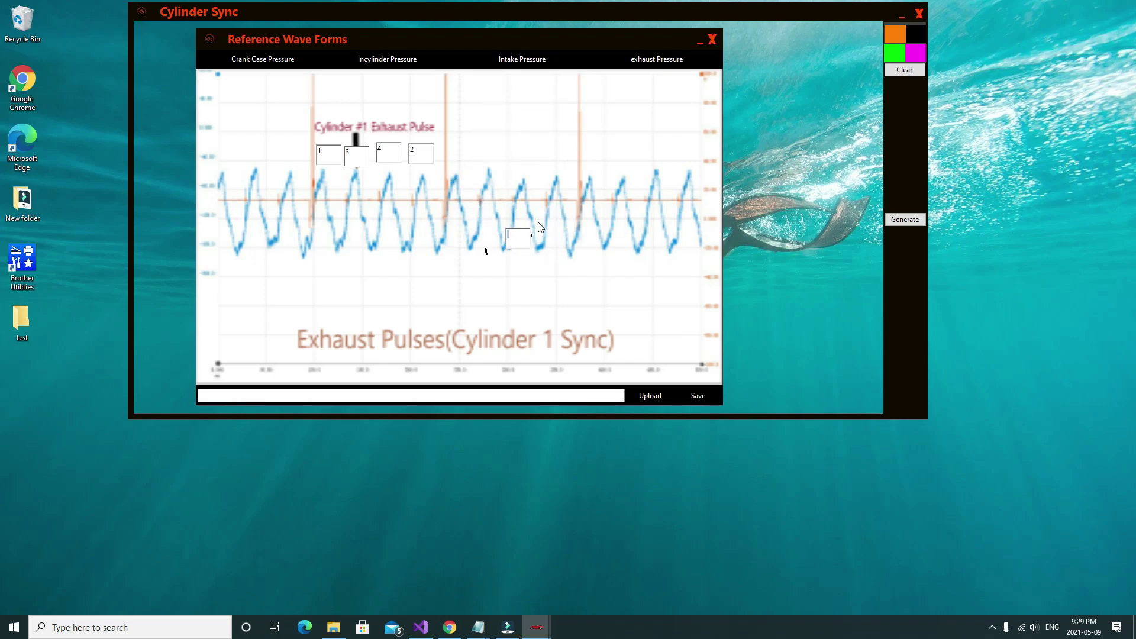
pyautogui.click(522, 241)
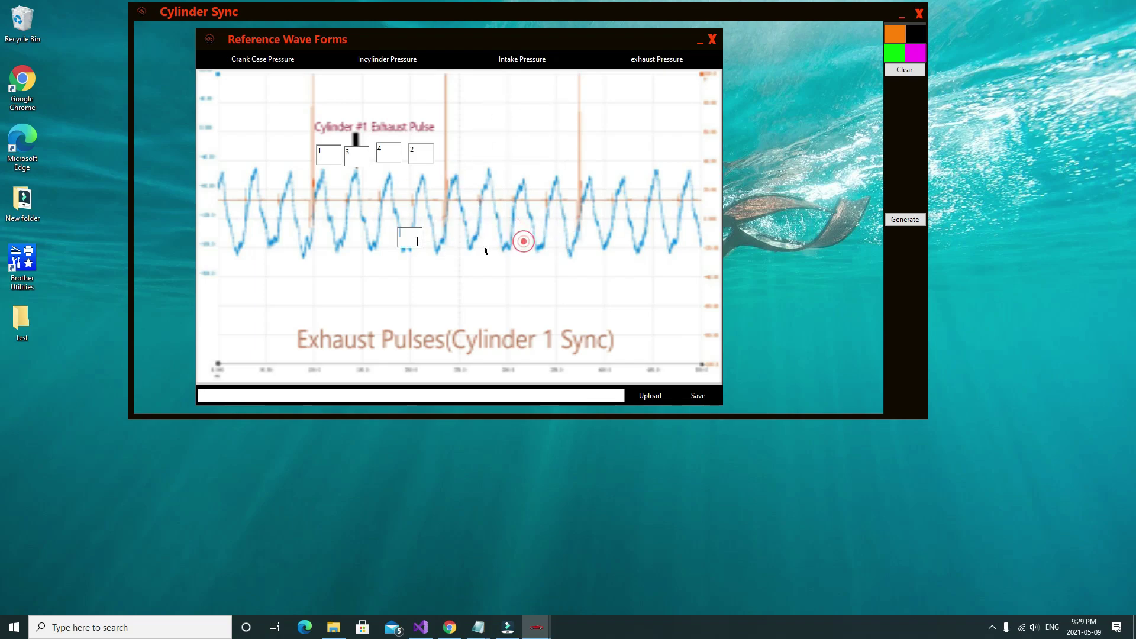
pyautogui.click(919, 13)
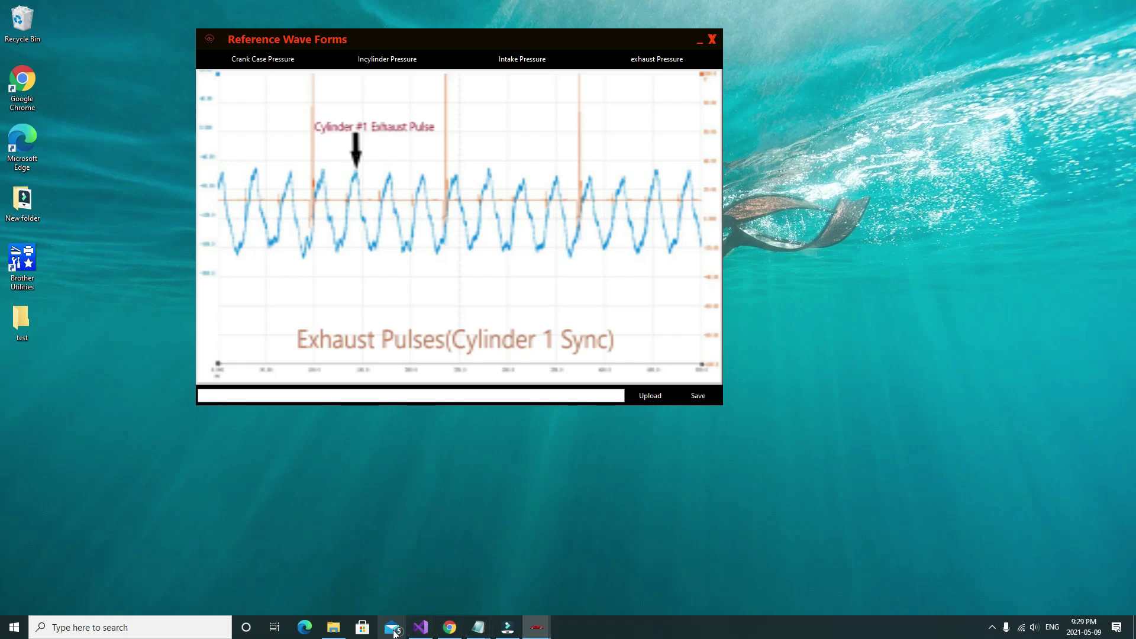
# Switch to Chrome and save the autoditex In-Cylinder Pressure Diagnostics image with points A and B to the Desktop as PNG file 3.
pyautogui.click(448, 627)
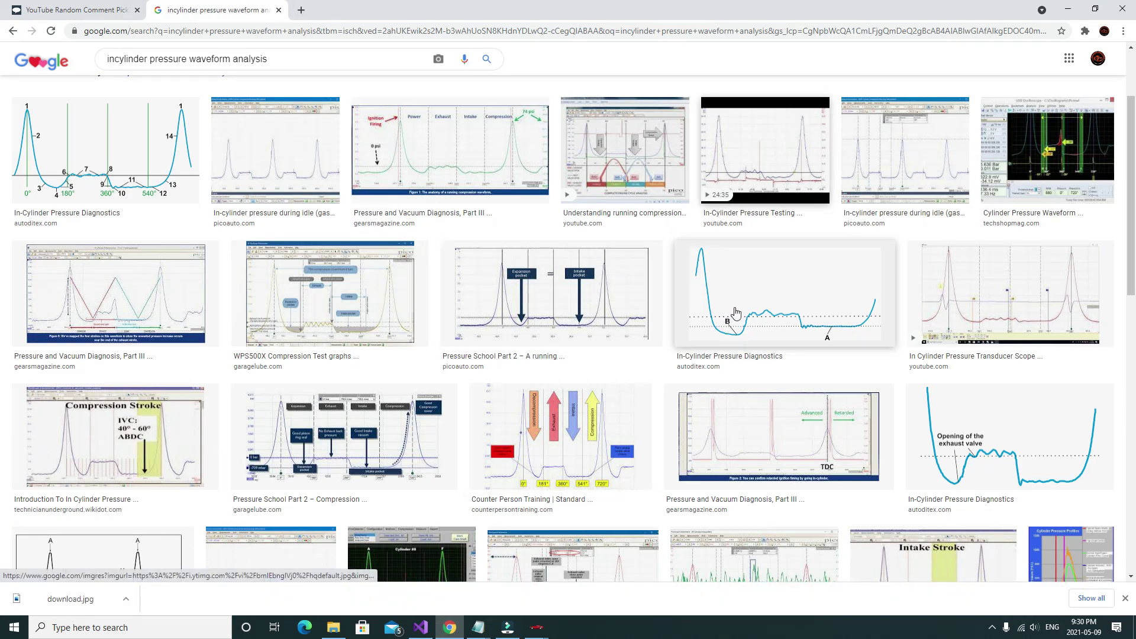
pyautogui.click(785, 297)
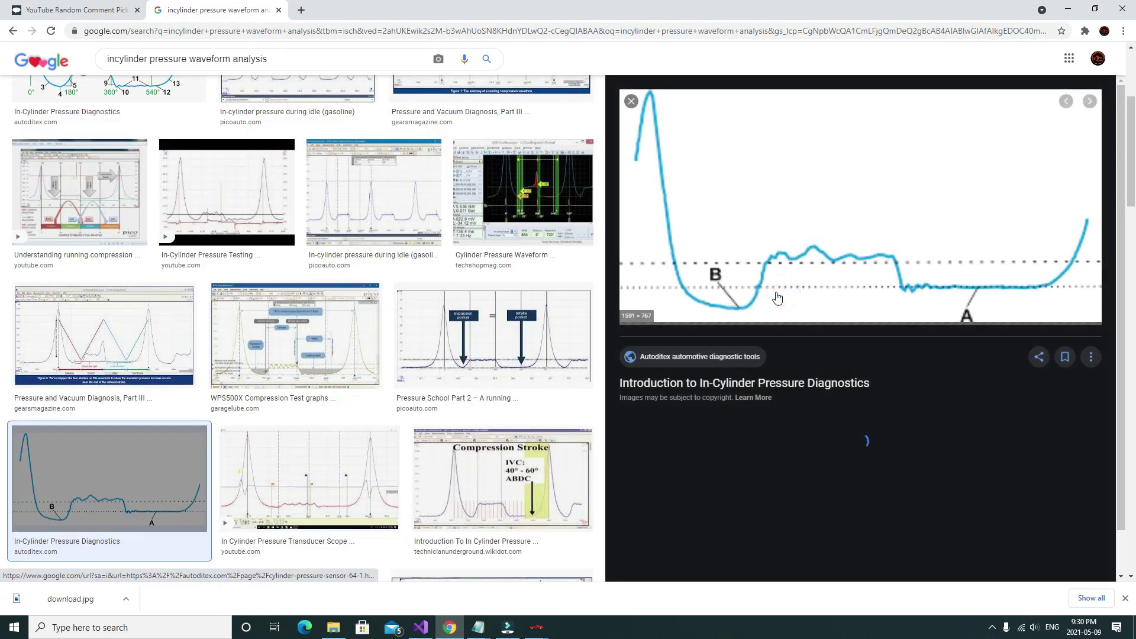
pyautogui.rightClick(816, 221)
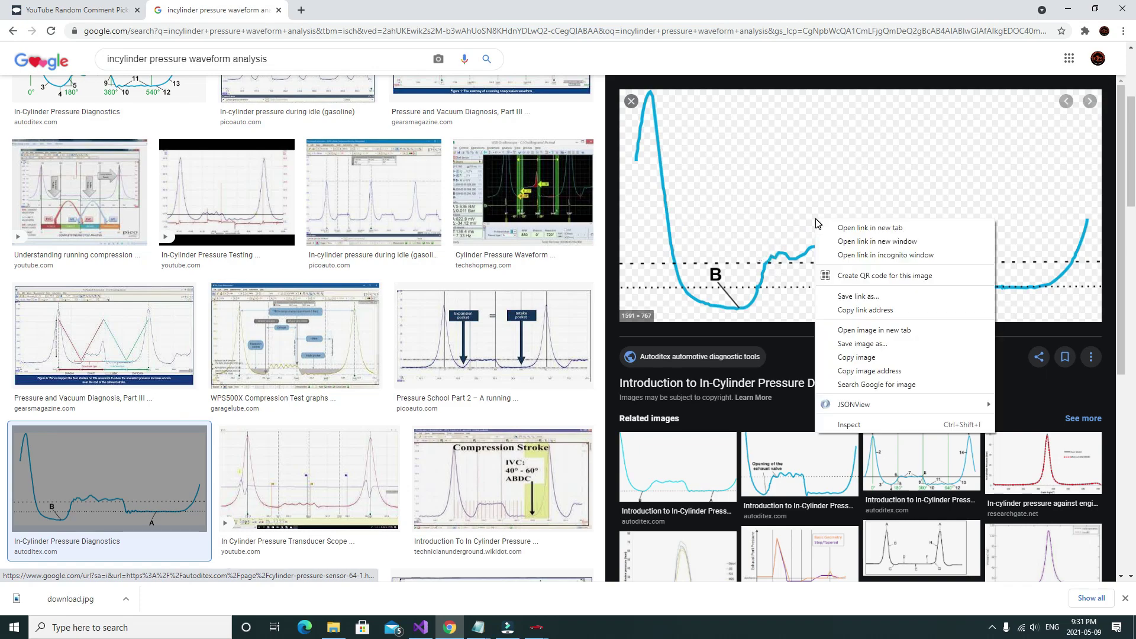
pyautogui.click(852, 346)
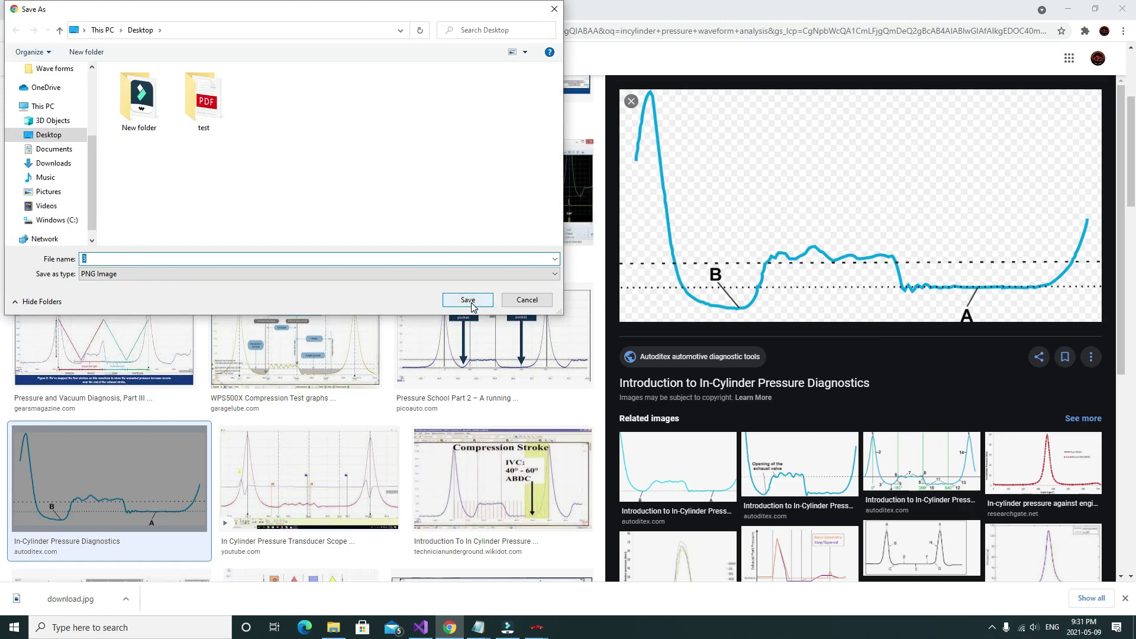
pyautogui.click(35, 130)
pyautogui.click(468, 299)
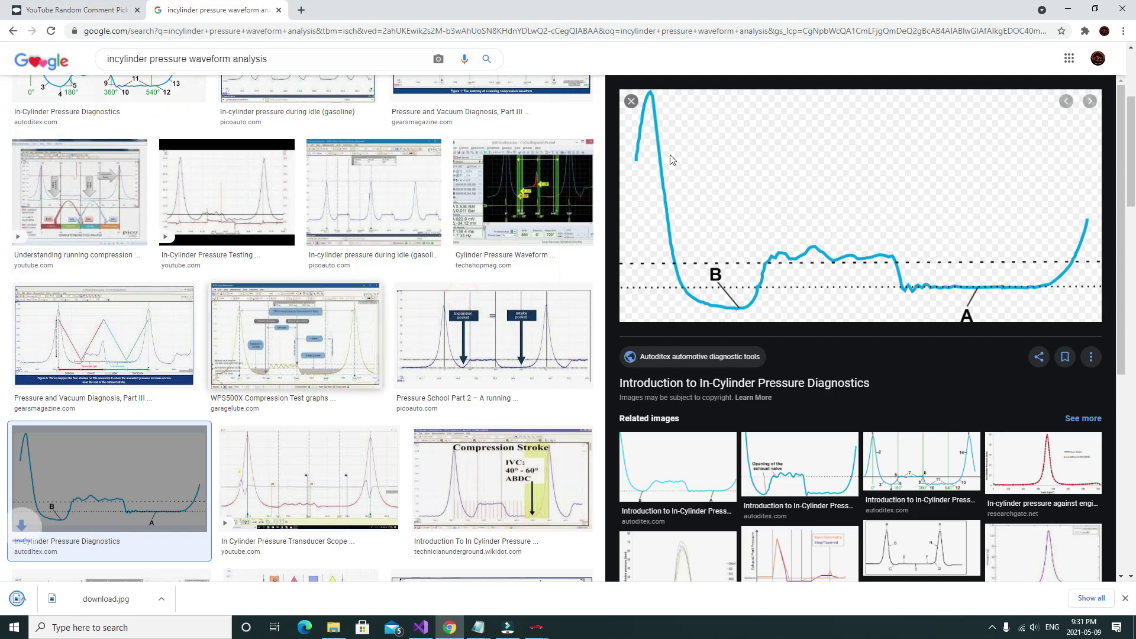
# Minimize Chrome, open the image upload dialog of Reference Wave Forms, and check which file types it accepts.
pyautogui.click(1067, 8)
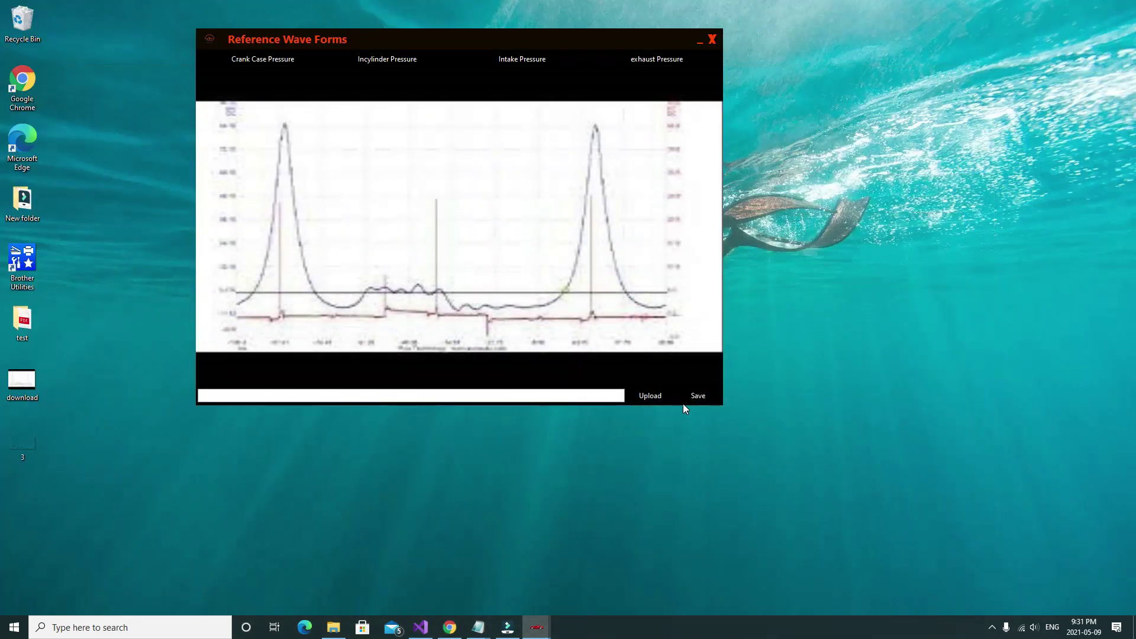
pyautogui.click(662, 399)
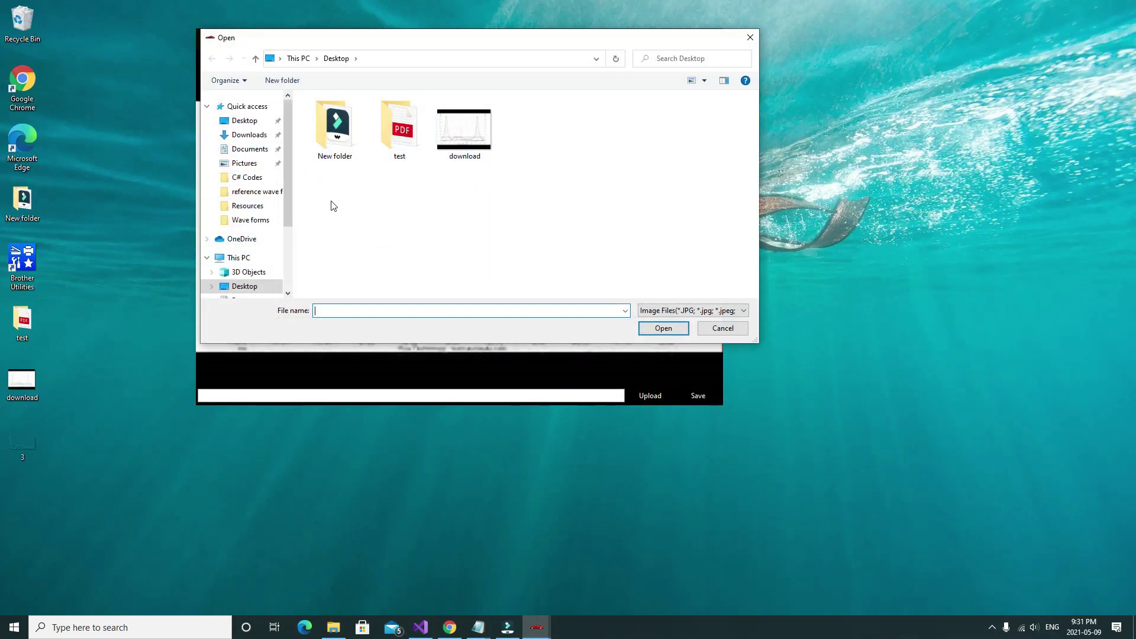
pyautogui.click(18, 441)
pyautogui.click(73, 465)
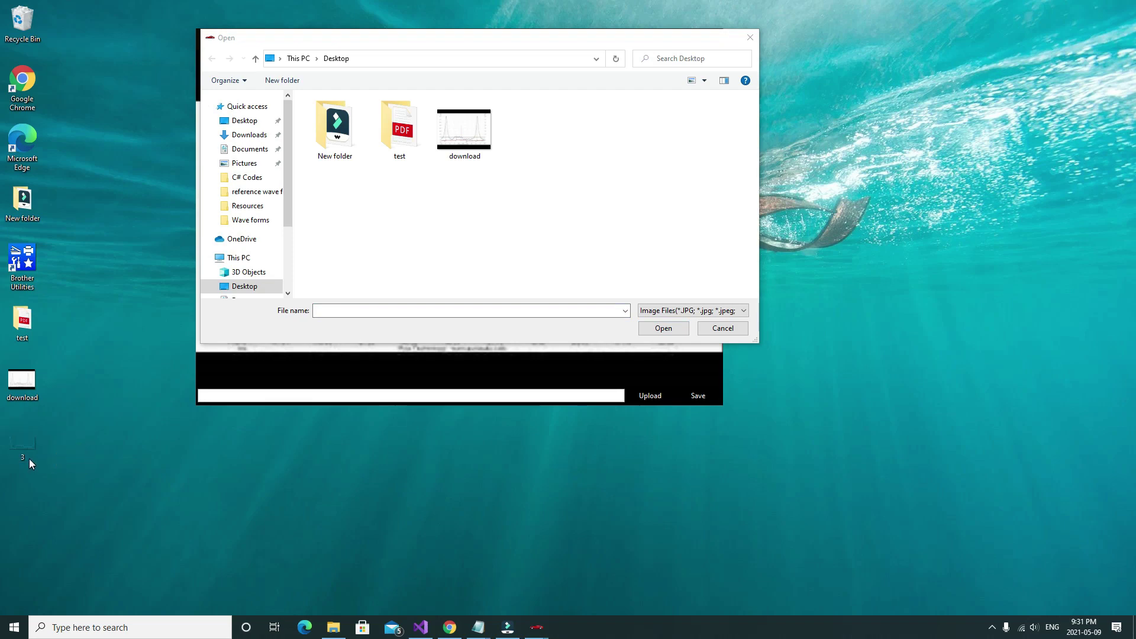
pyautogui.click(487, 233)
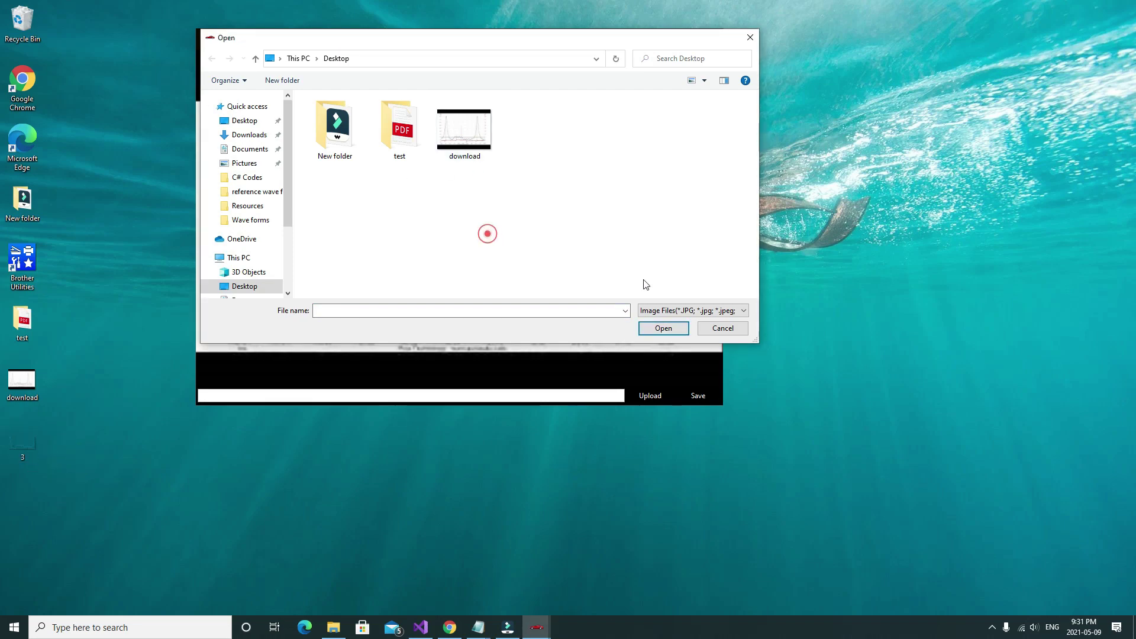
pyautogui.click(743, 310)
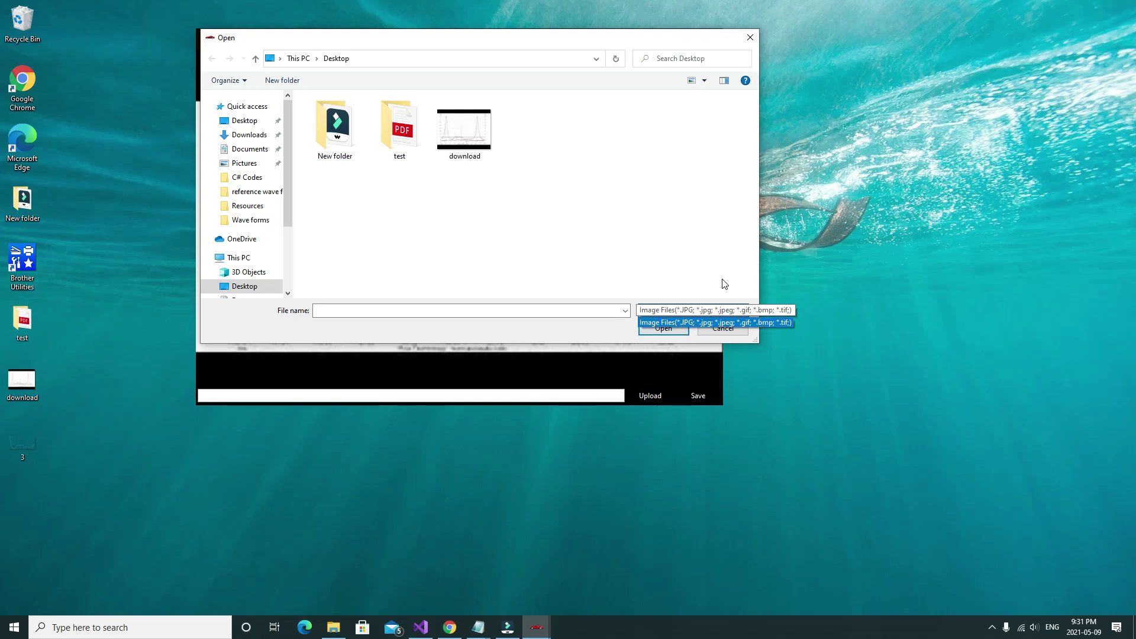
pyautogui.click(535, 637)
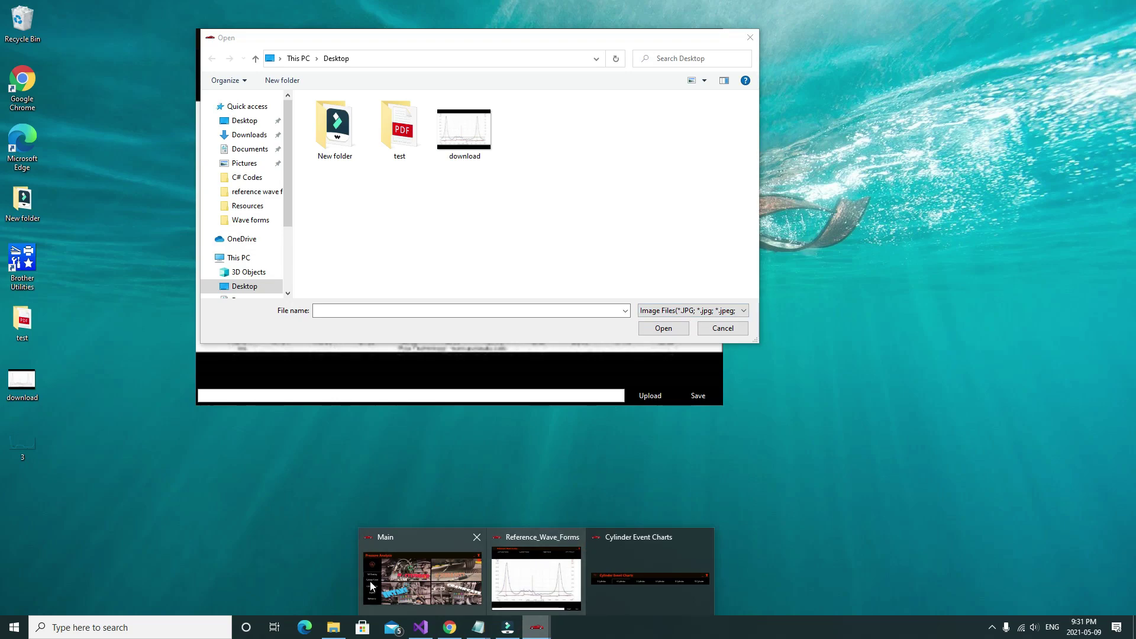
pyautogui.moveTo(363, 569)
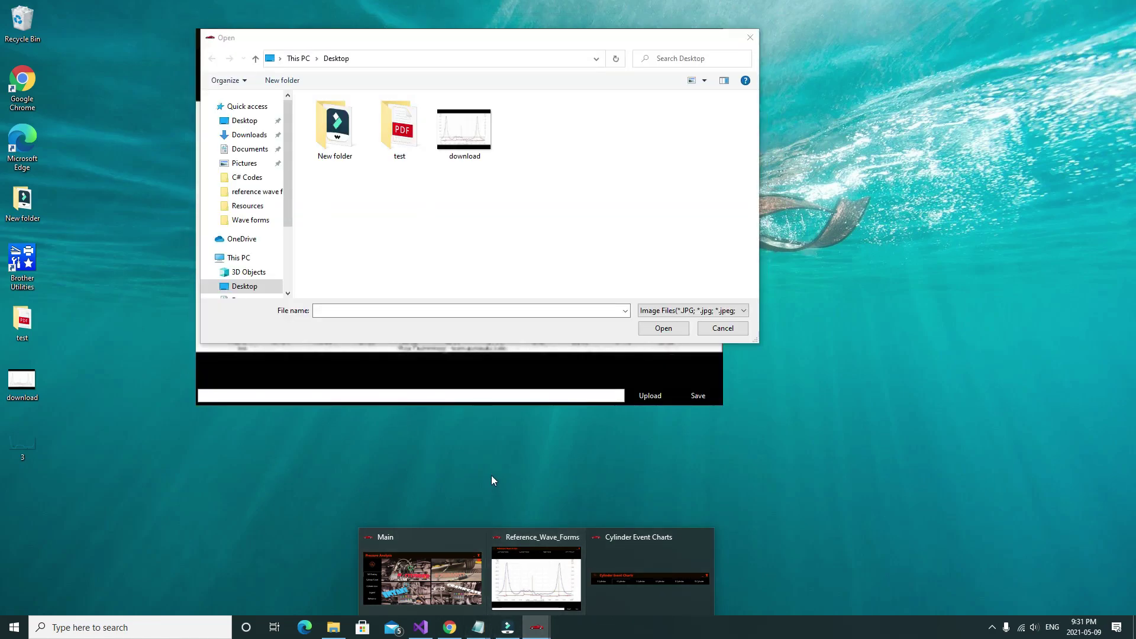
# Switch to Chrome and save Garage Lube's Pressure School Part 2 compression test image to the Desktop as JPEG file fig1.
pyautogui.click(450, 627)
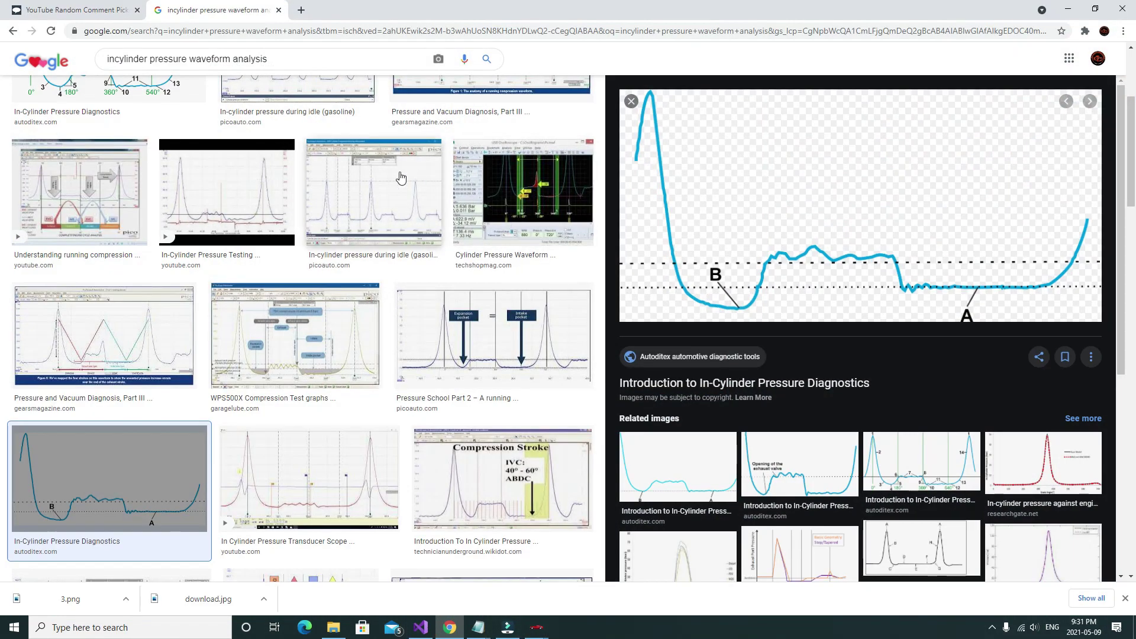
pyautogui.scroll(-4, 335, 330)
pyautogui.click(491, 384)
pyautogui.click(113, 384)
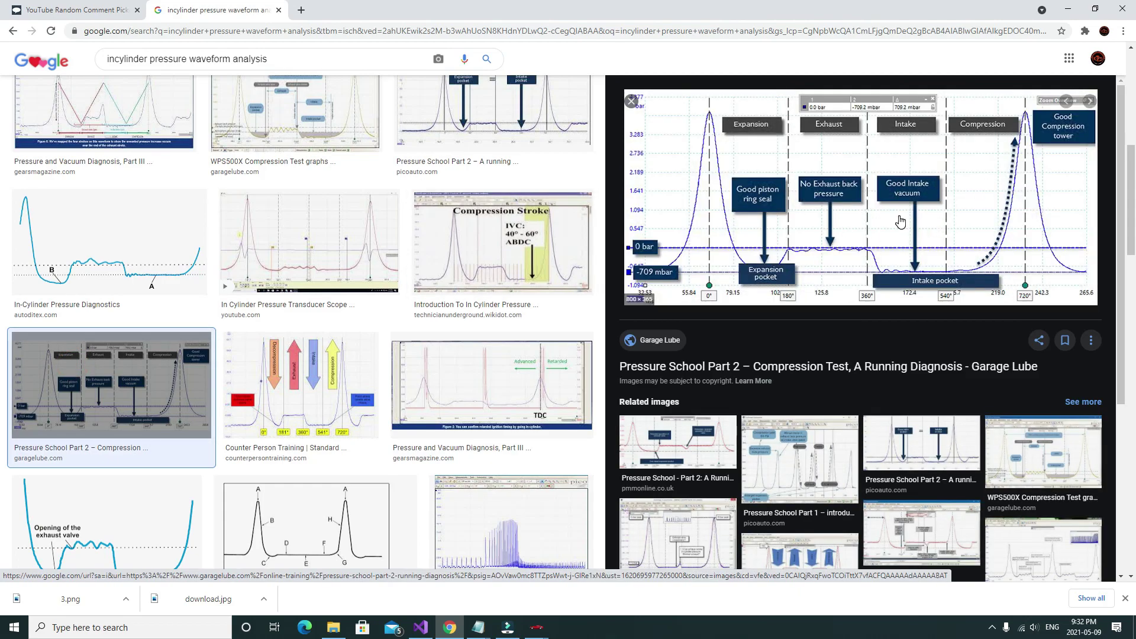
pyautogui.rightClick(917, 235)
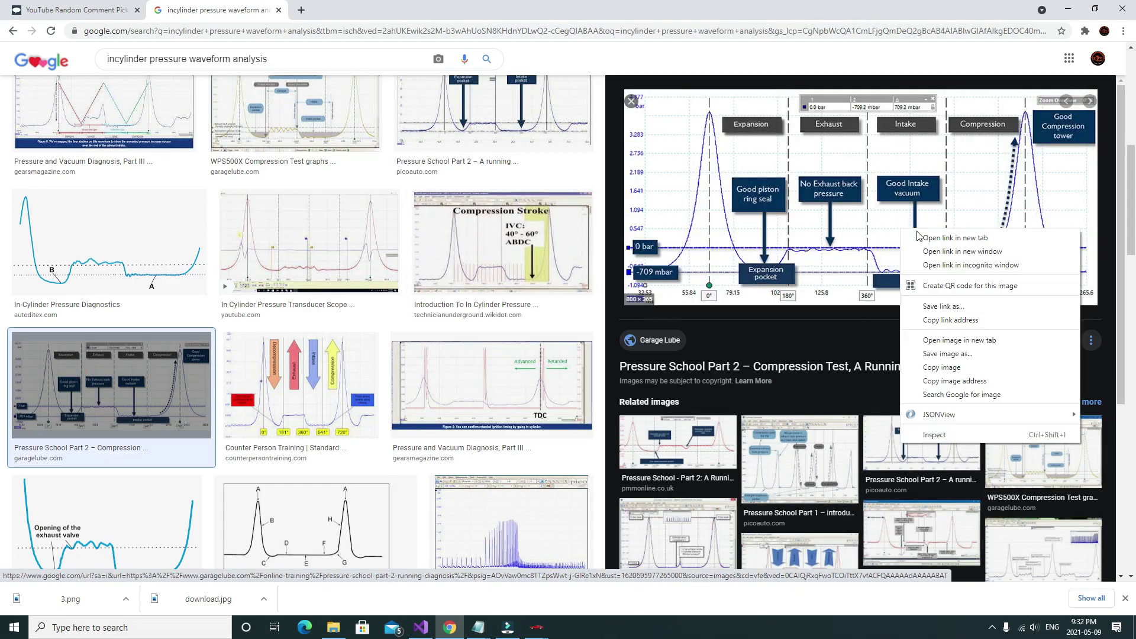
pyautogui.click(948, 354)
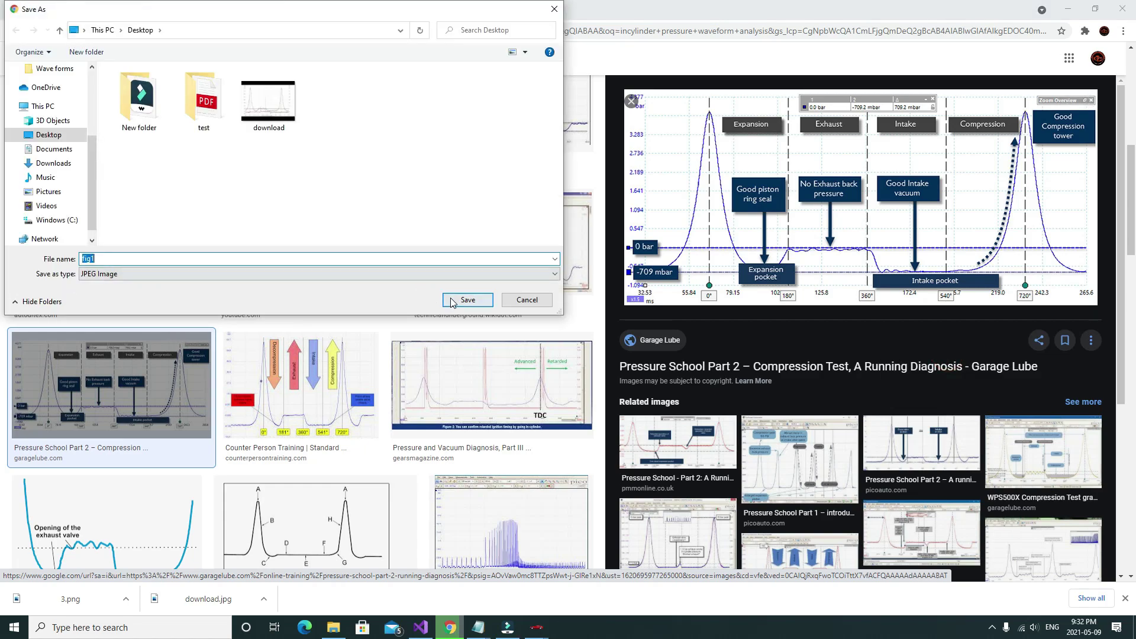
pyautogui.write('fig1')
pyautogui.click(451, 300)
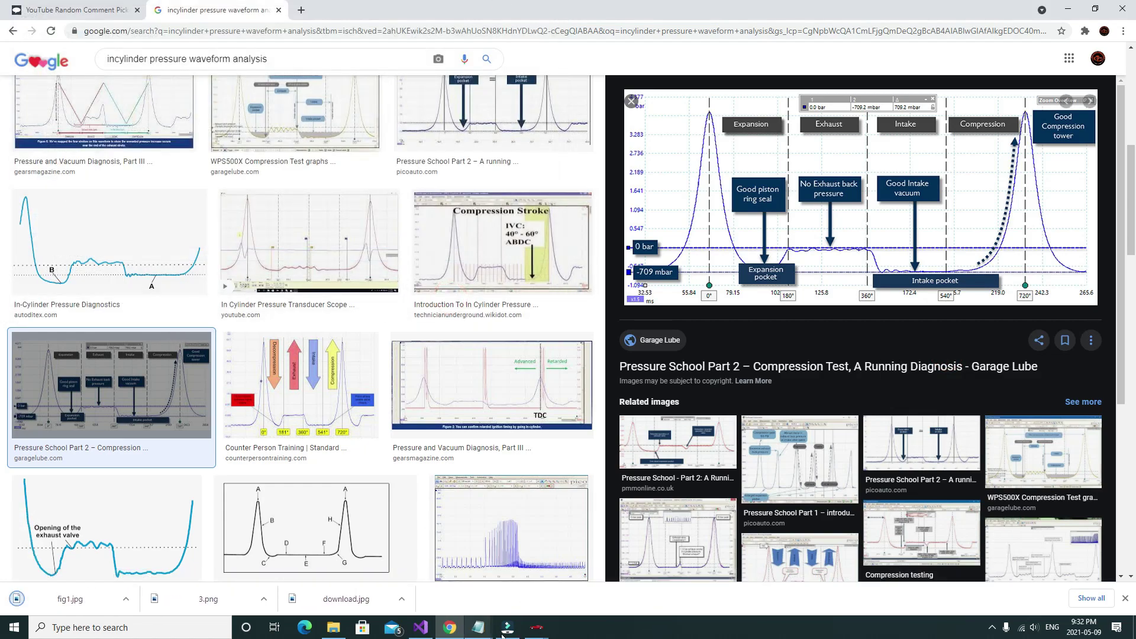
# Switch to Reference Wave Forms and upload the fig1 image from the Desktop.
pyautogui.moveTo(532, 631)
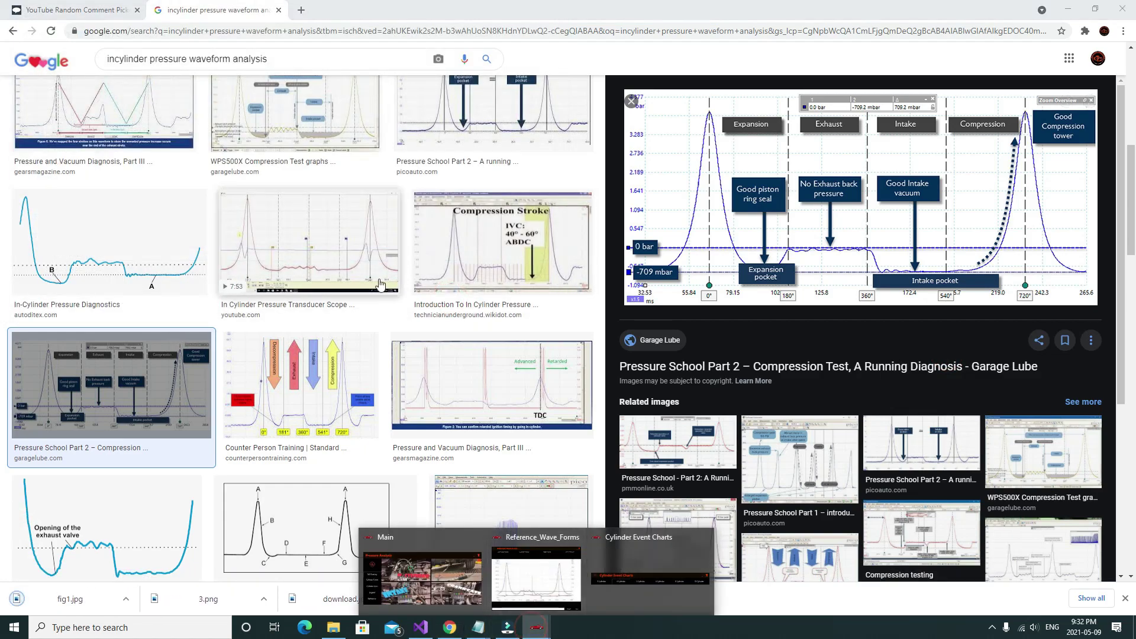
pyautogui.click(539, 585)
pyautogui.click(528, 139)
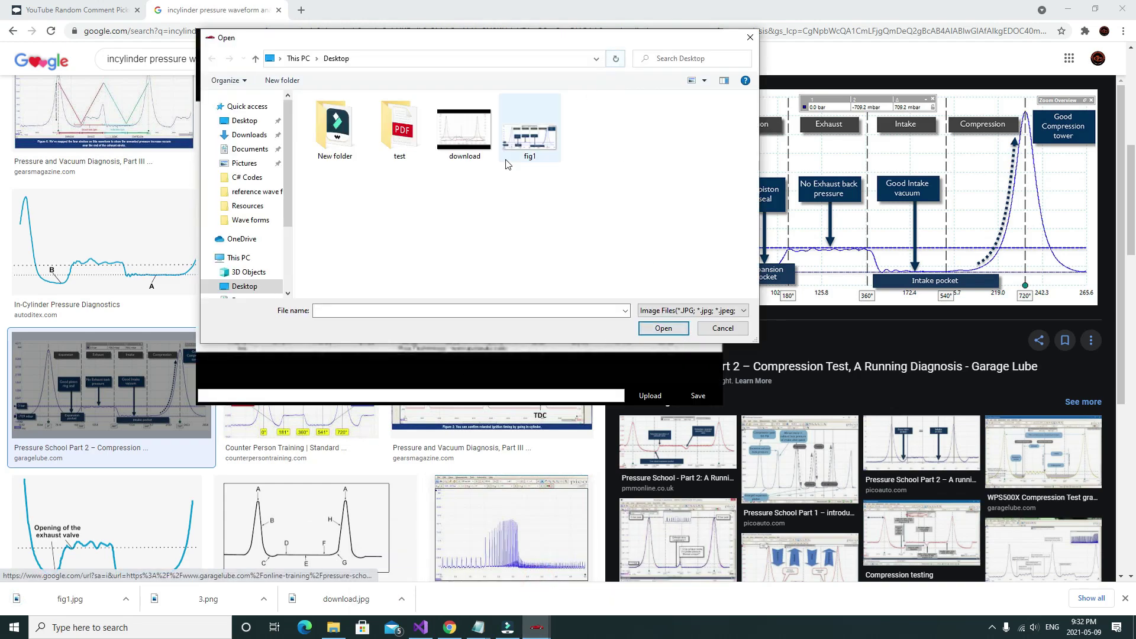
pyautogui.doubleClick(528, 142)
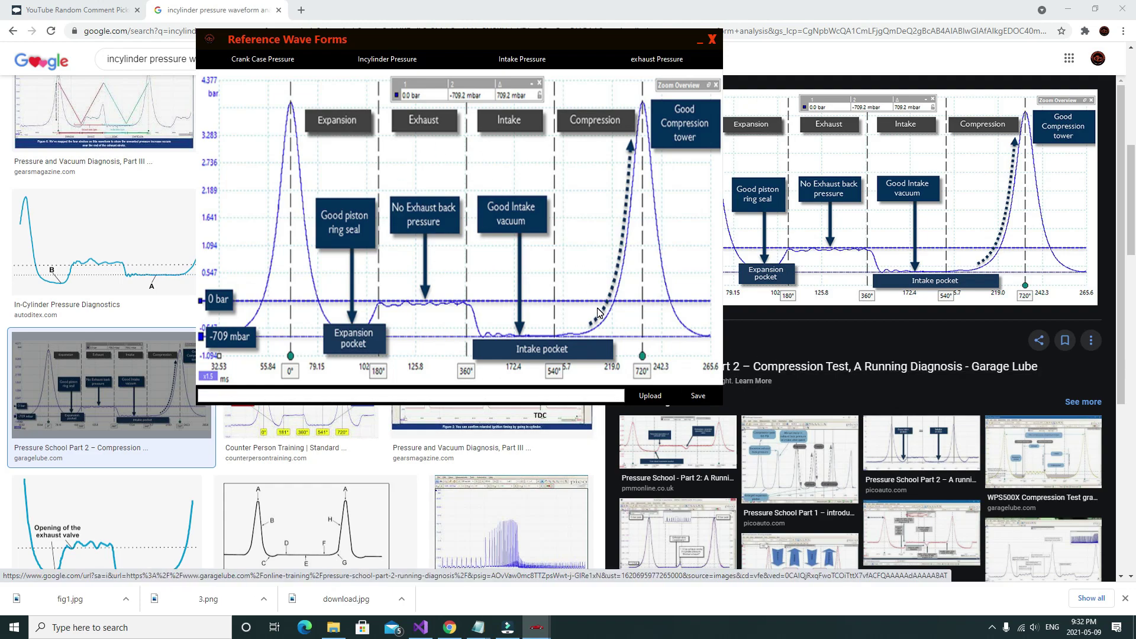
# Start saving the uploaded waveform and create a new Desktop folder named "google waveform" for it.
pyautogui.click(707, 393)
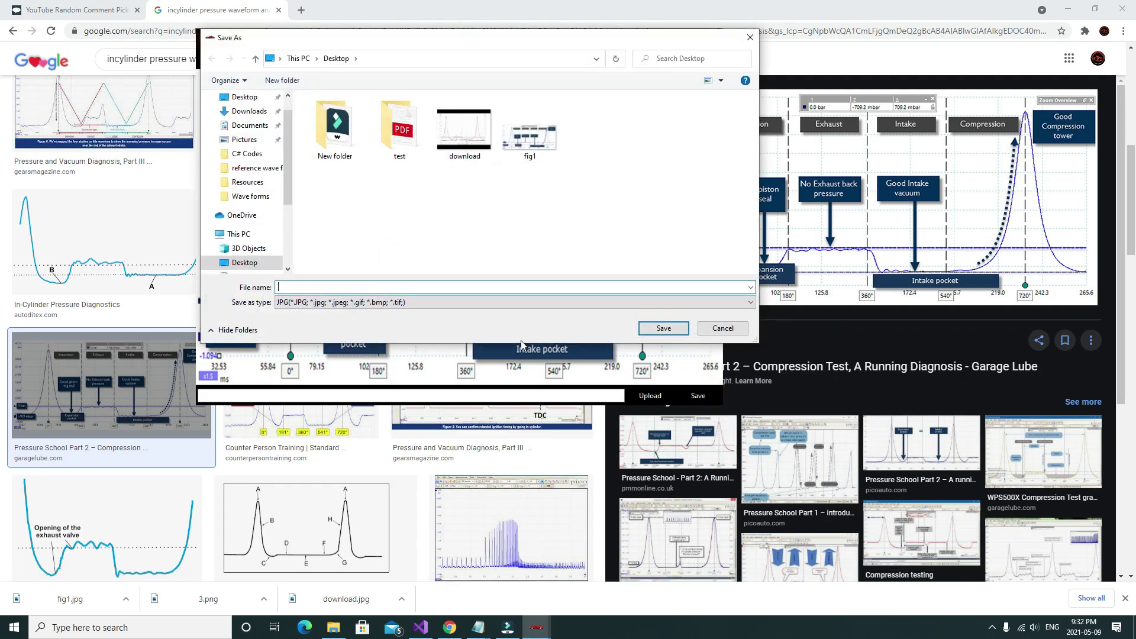
pyautogui.rightClick(389, 202)
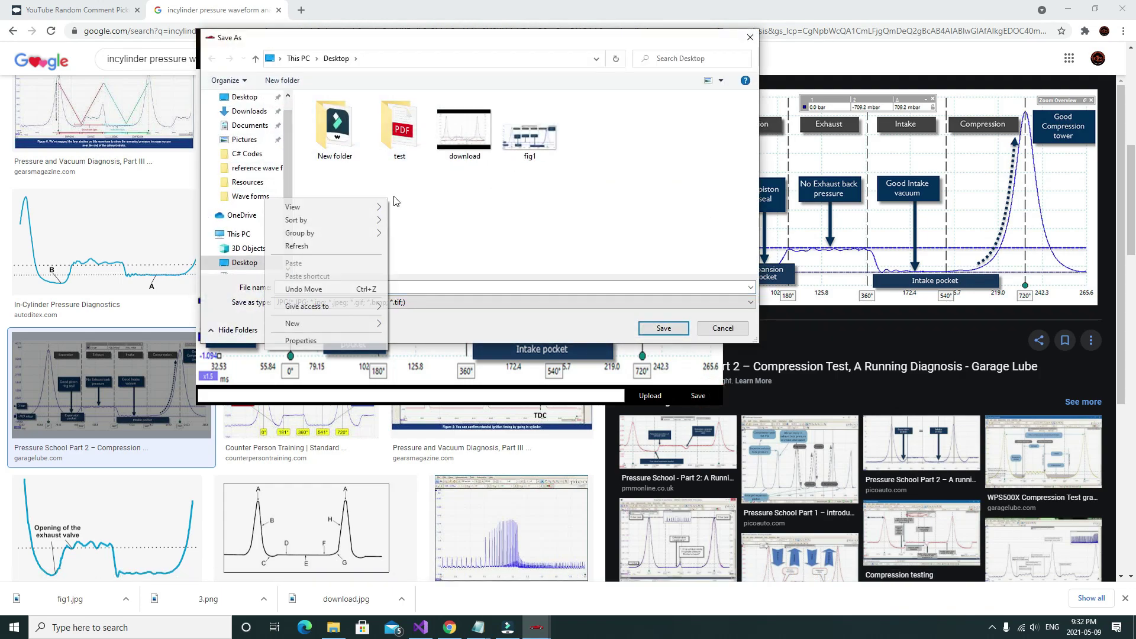
pyautogui.moveTo(322, 329)
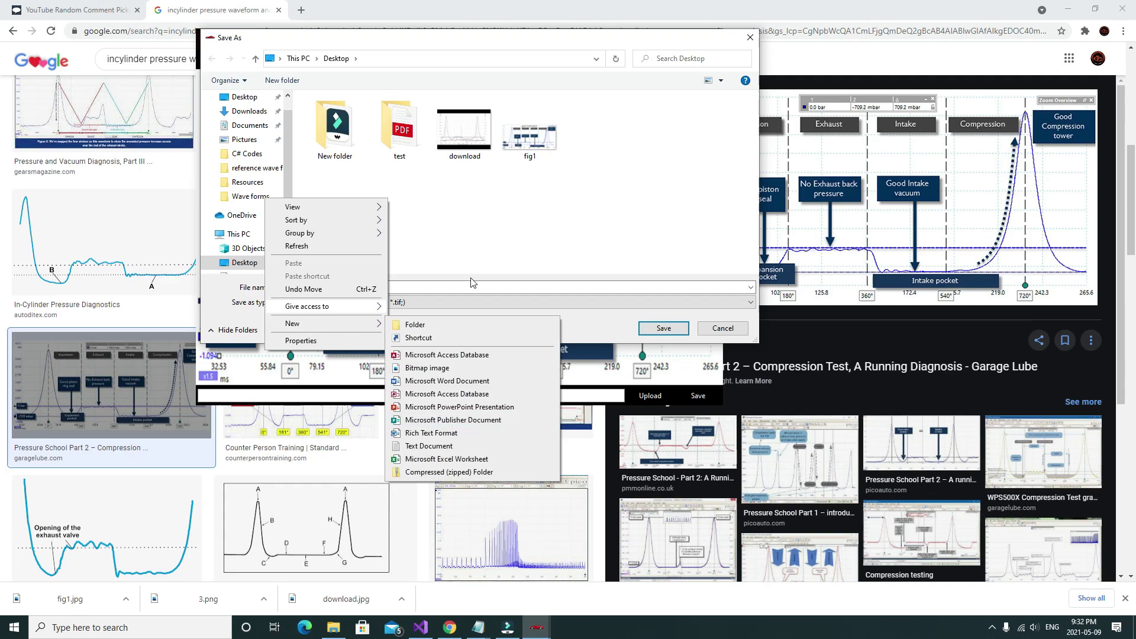
pyautogui.click(439, 325)
pyautogui.write('google')
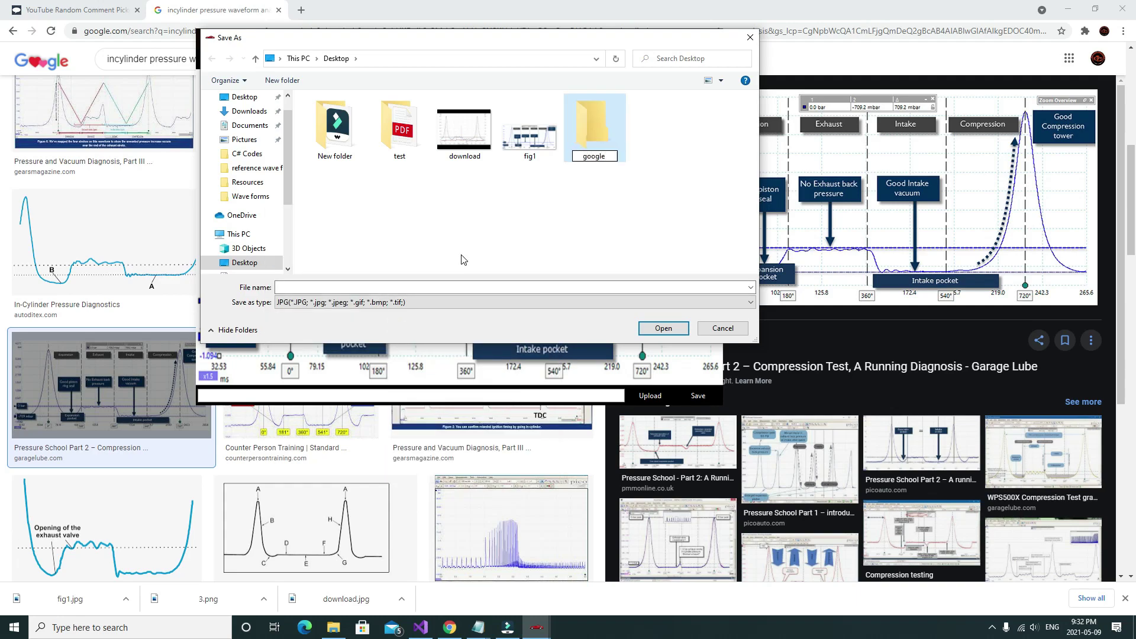
pyautogui.write(' waveform')
pyautogui.click(659, 329)
# Save the waveform inside the "google waveform" folder as googlewaveform2.
pyautogui.doubleClick(610, 138)
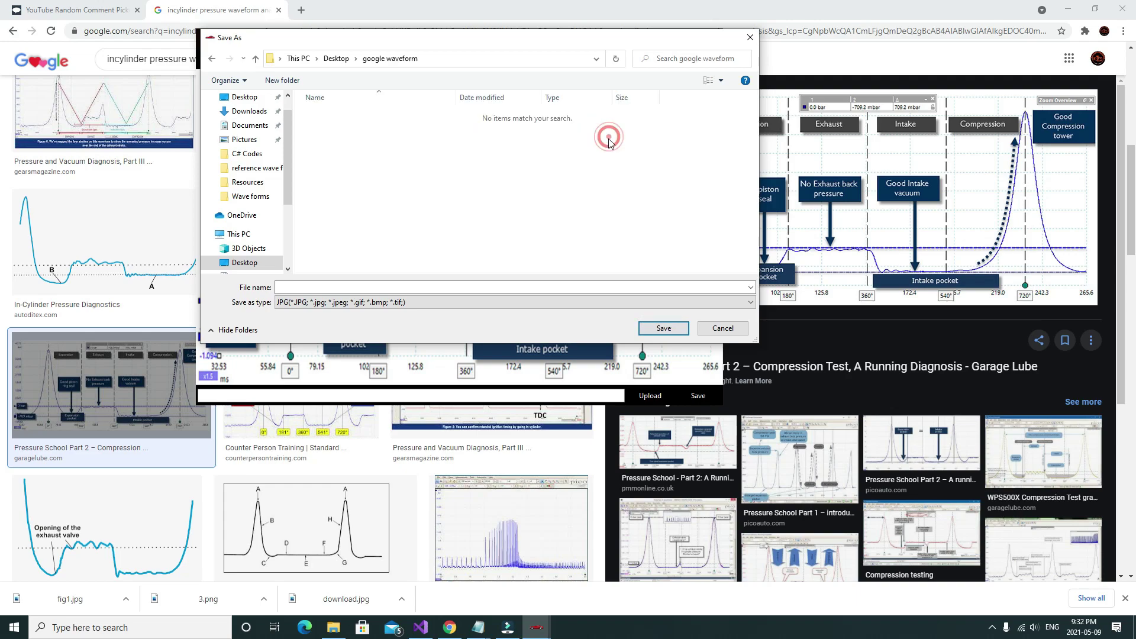
pyautogui.click(432, 287)
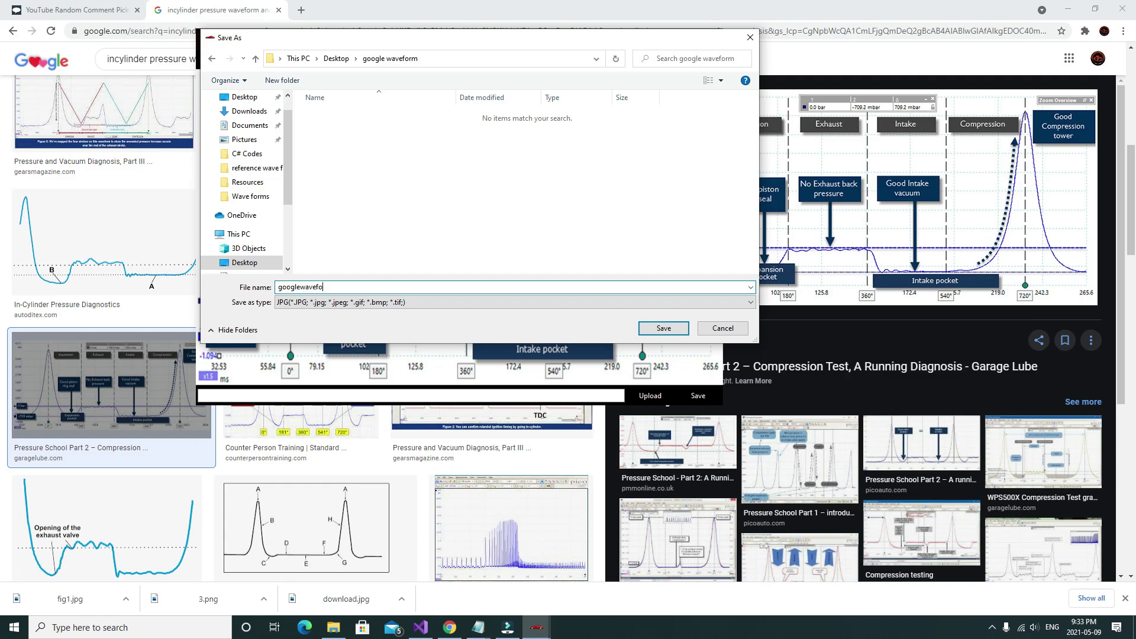
pyautogui.click(664, 328)
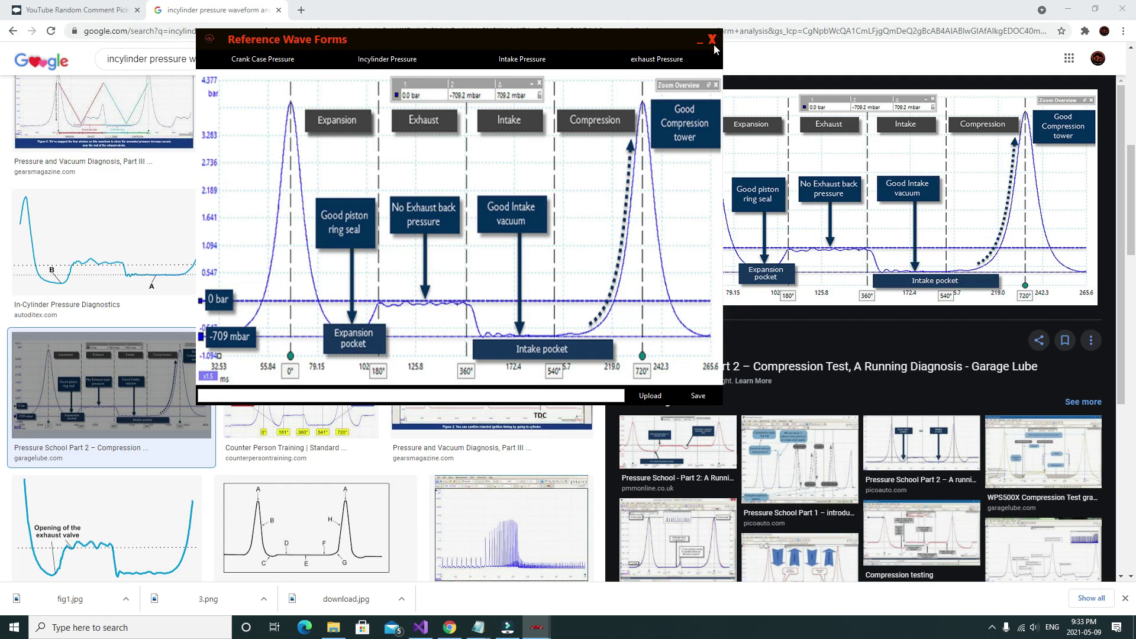
# Minimize Chrome, view the saved googlewaveform2 image from the "google waveform" Desktop folder, and close the image and folder.
pyautogui.click(1068, 9)
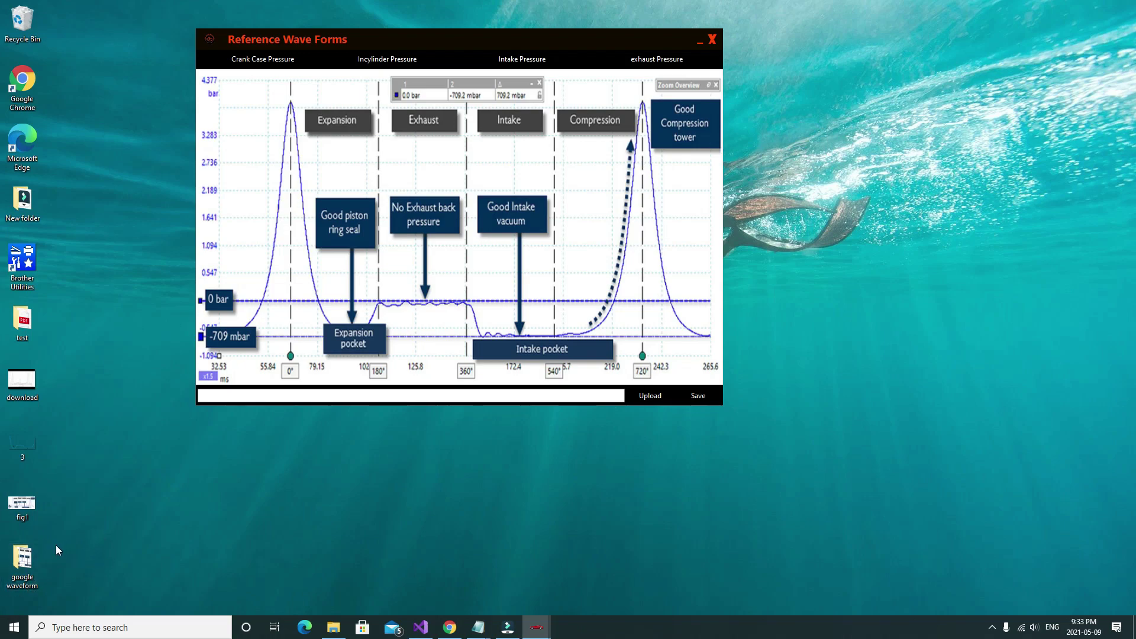
pyautogui.doubleClick(25, 559)
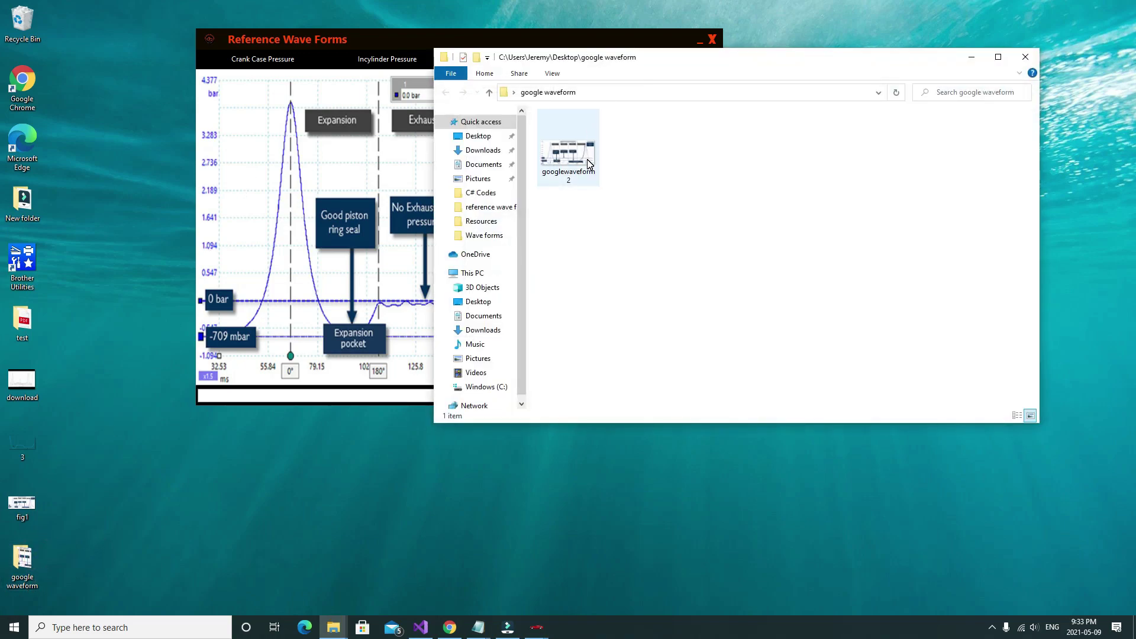
pyautogui.doubleClick(588, 160)
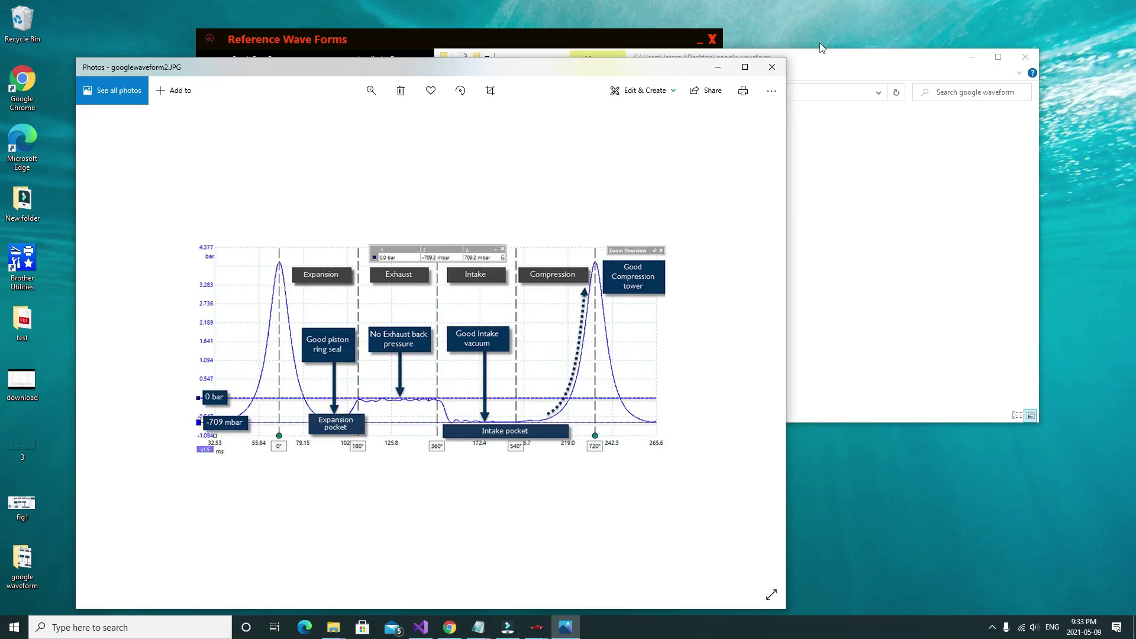
pyautogui.click(771, 67)
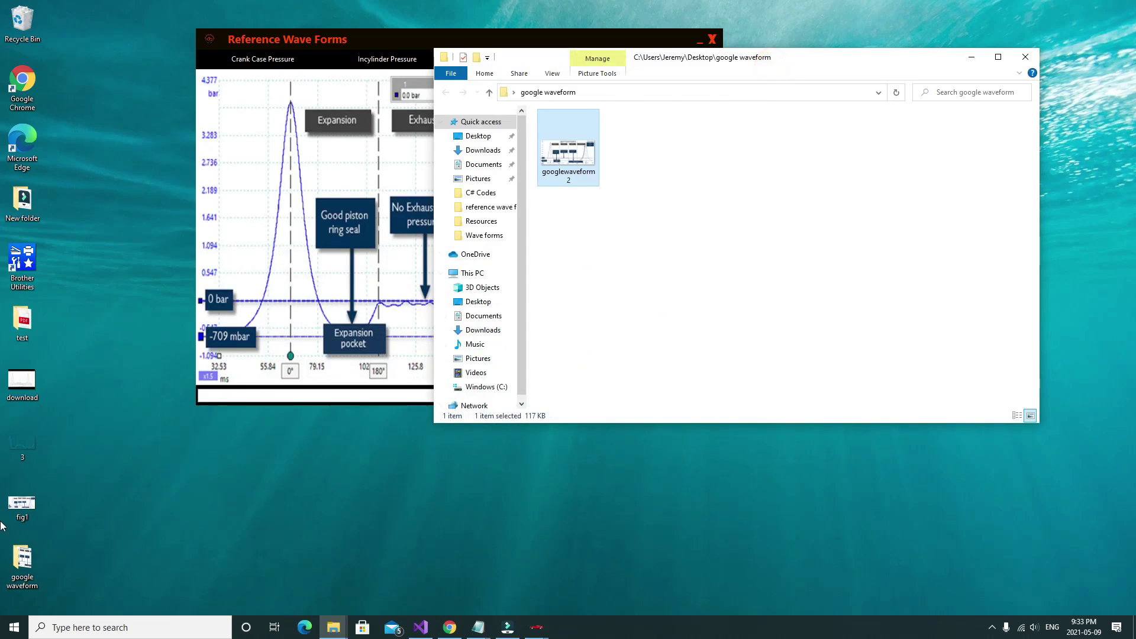
pyautogui.click(1026, 57)
# Close Reference Wave Forms and Cylinder Event Charts, and bring the main Pressure Analysis window forward.
pyautogui.click(518, 41)
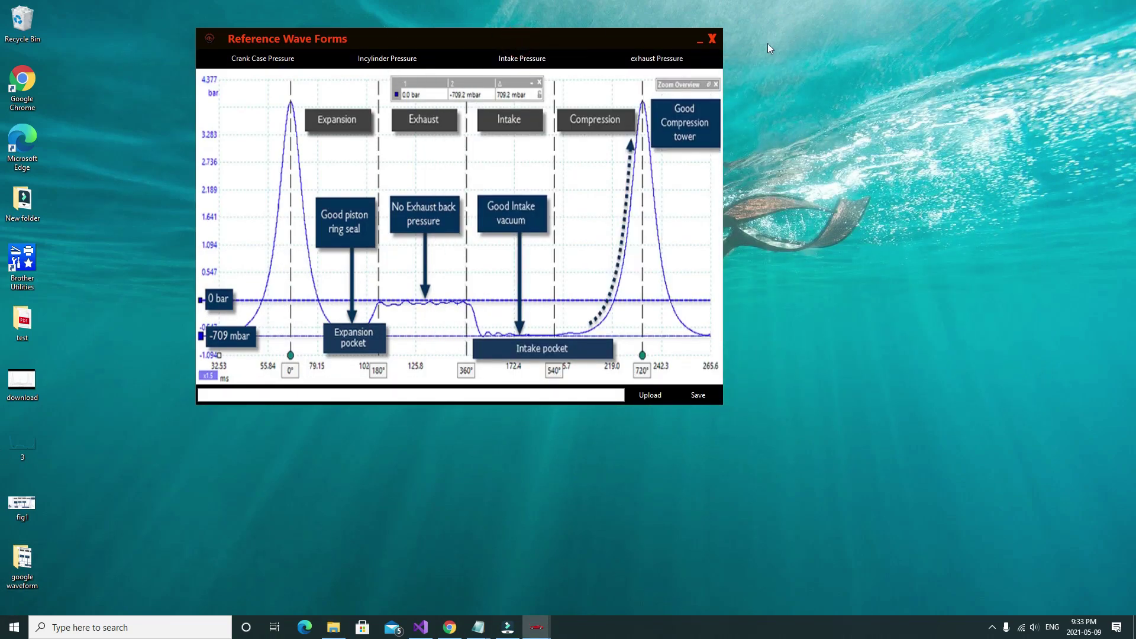
pyautogui.click(713, 39)
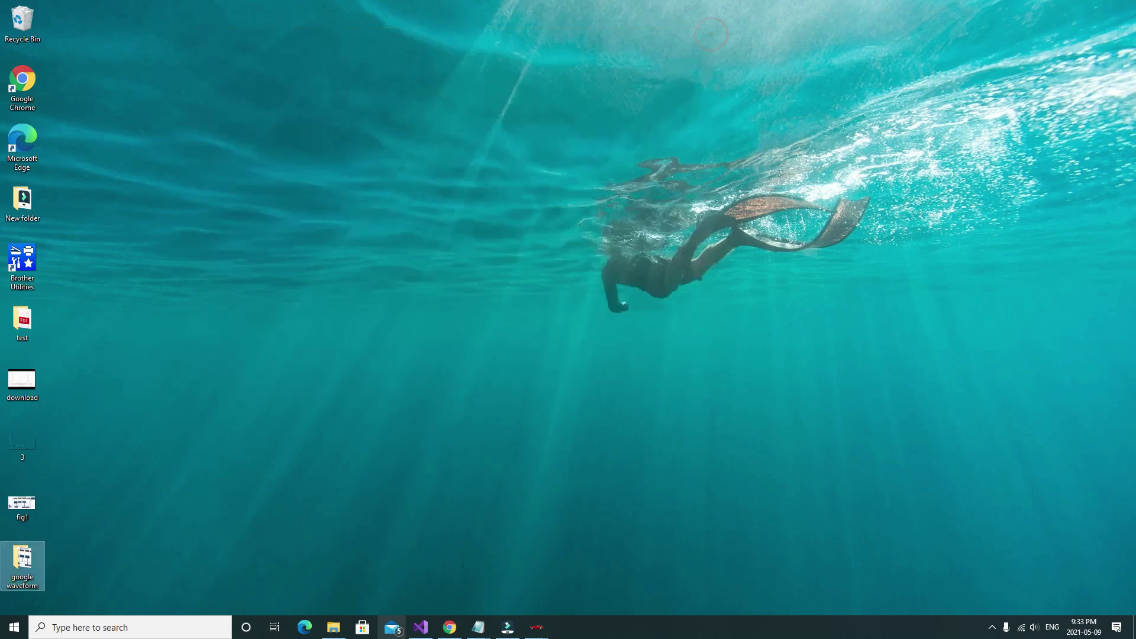
pyautogui.click(542, 626)
pyautogui.click(655, 552)
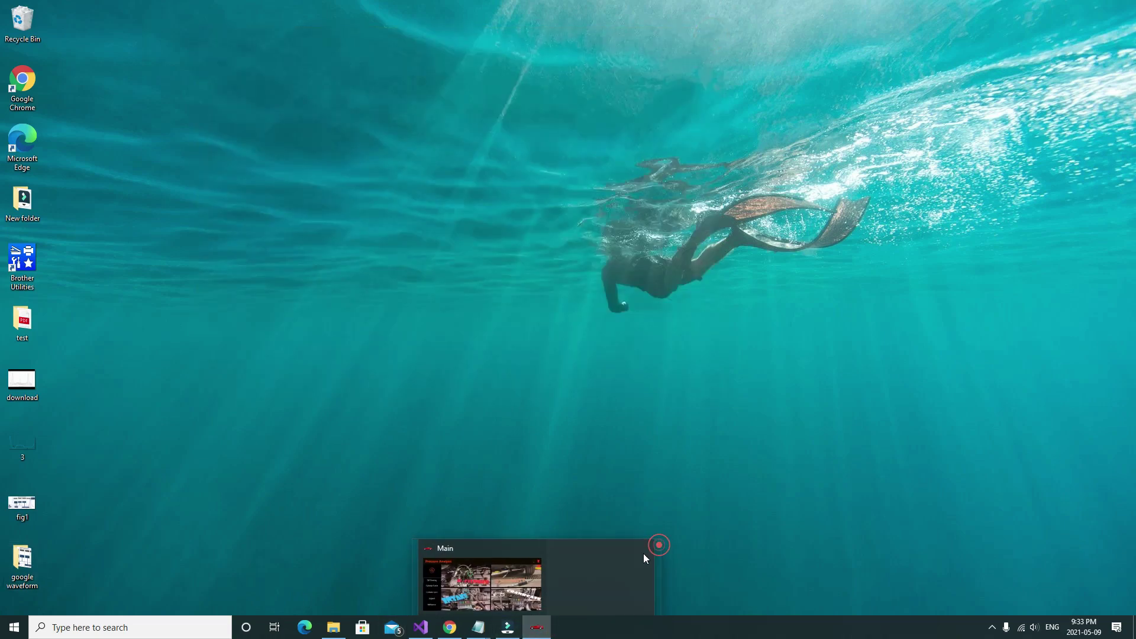
pyautogui.click(530, 545)
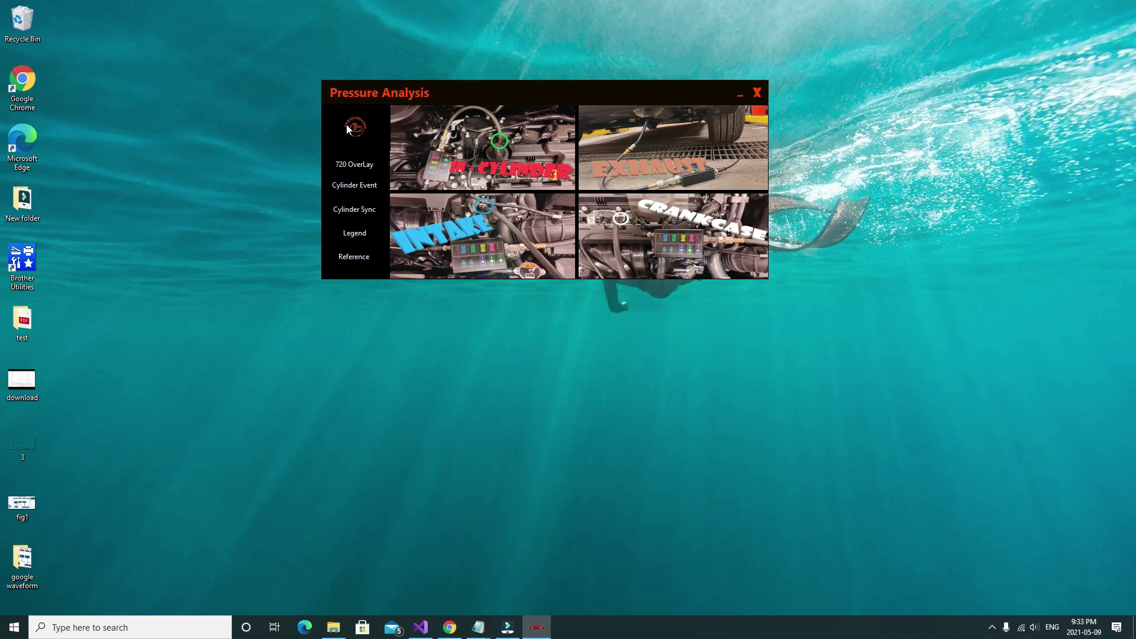
# Open Cylinder Sync for a quick look, close it, and bring the main Pressure Analysis window back up.
pyautogui.click(372, 213)
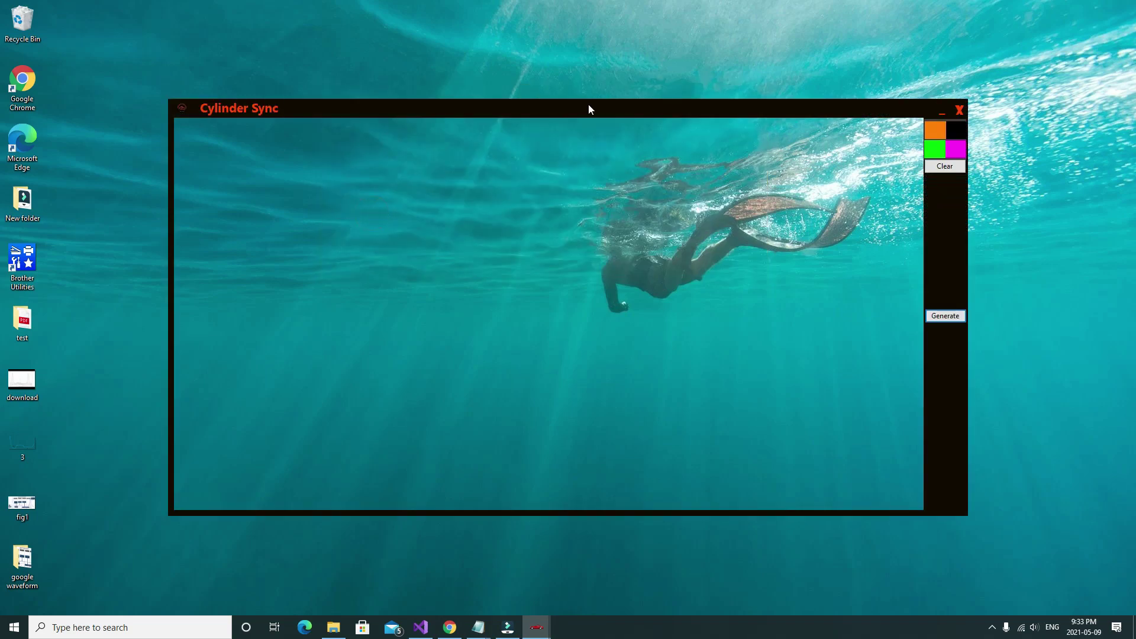
pyautogui.click(960, 110)
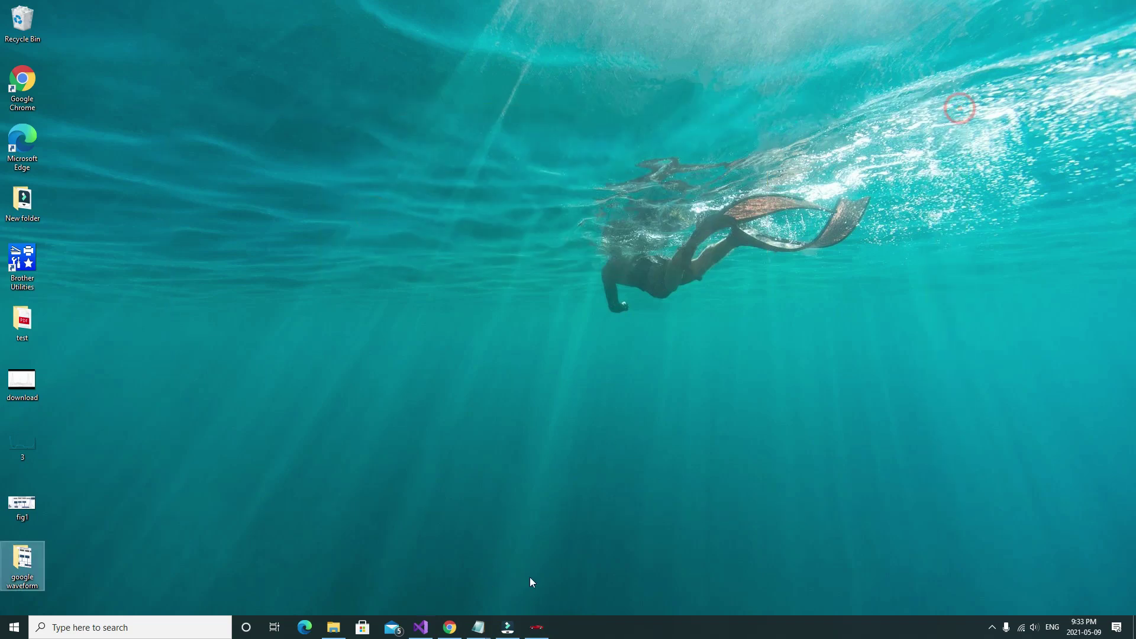
pyautogui.click(537, 627)
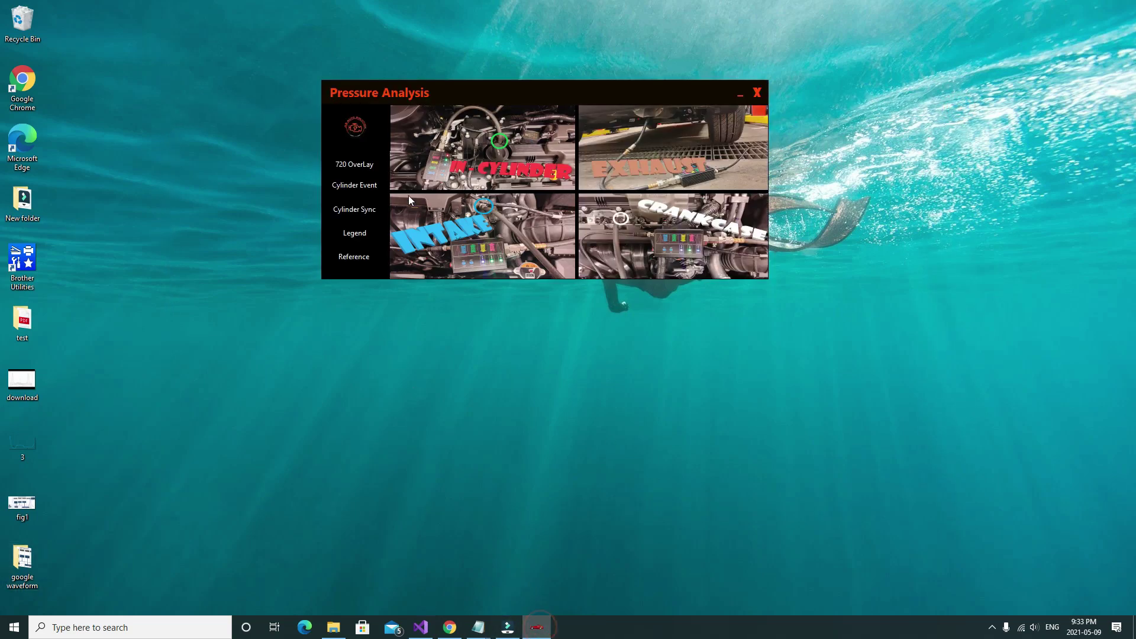
# Open the 3 Cylinder Event Chart, move it toward the middle of the desktop, and enlarge it.
pyautogui.click(359, 187)
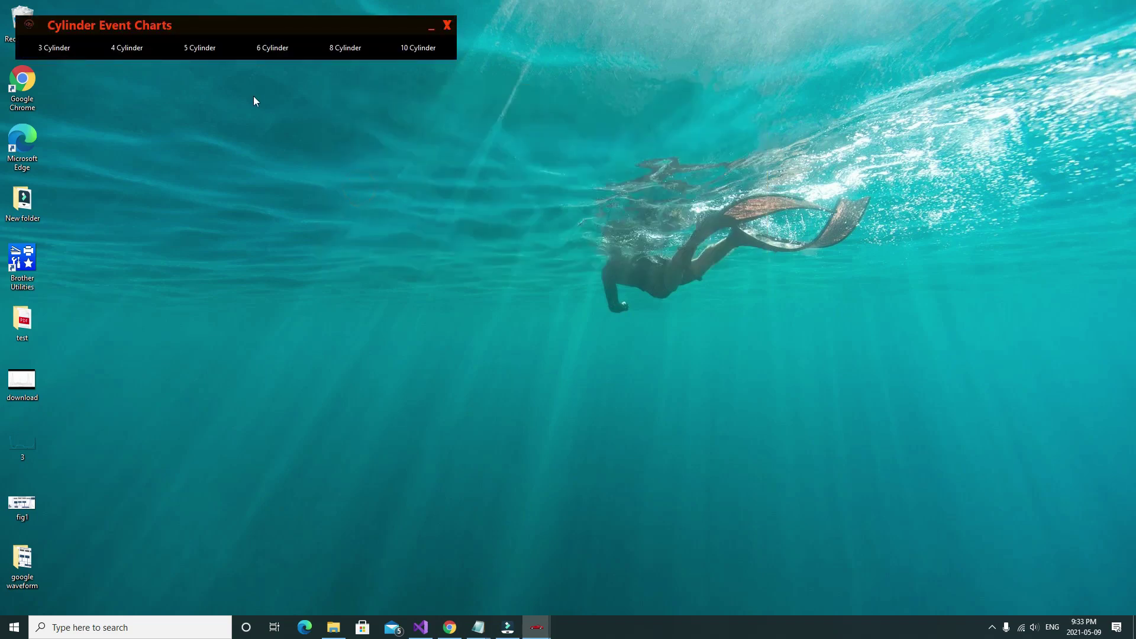
pyautogui.click(71, 51)
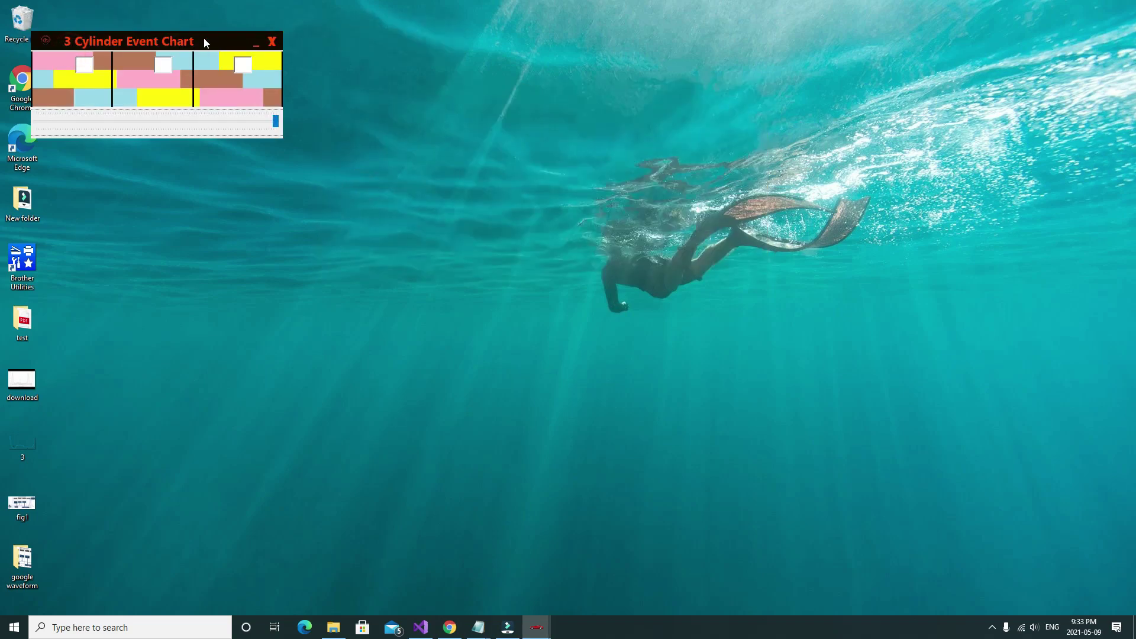
pyautogui.moveTo(203, 38); pyautogui.dragTo(556, 69)
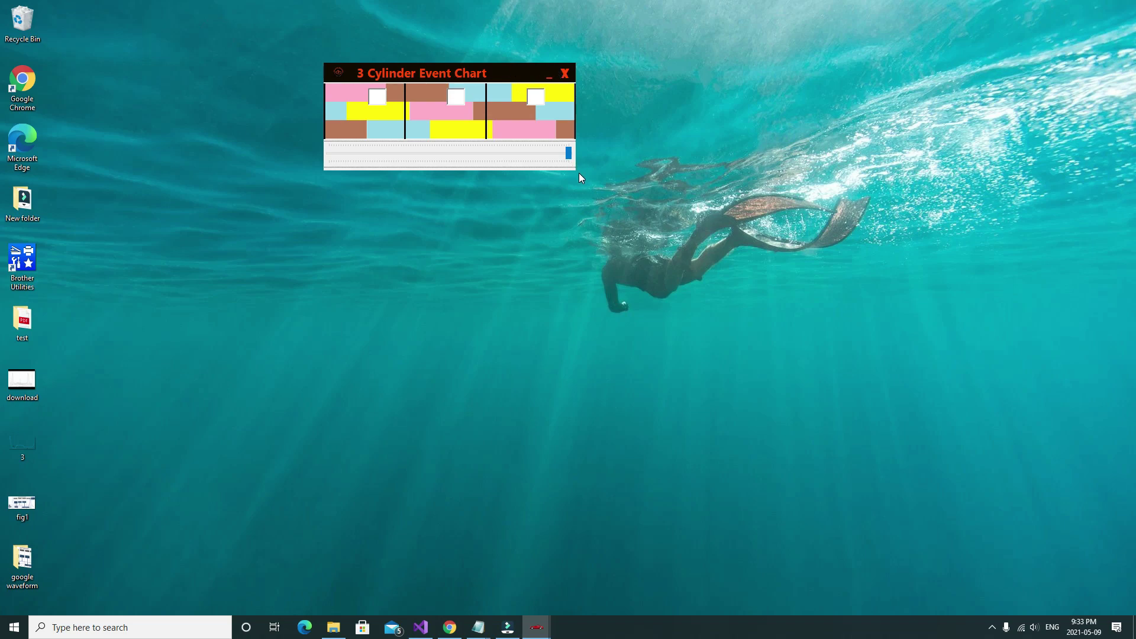
pyautogui.moveTo(577, 171); pyautogui.dragTo(698, 233)
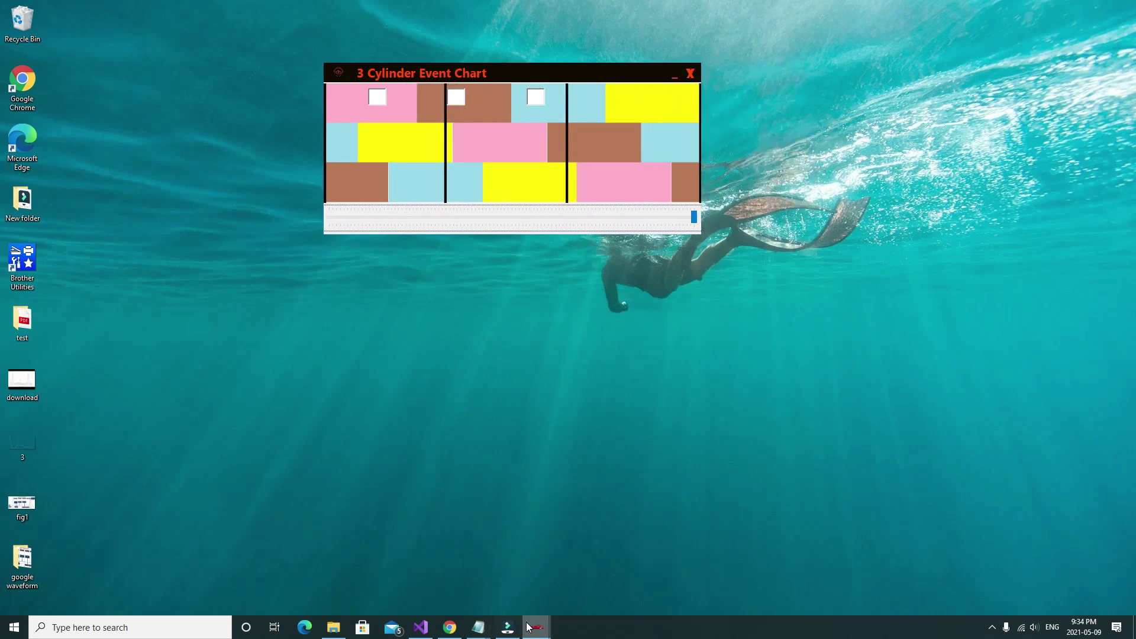
# Move the 3 Cylinder Event Chart lower, make it semi-transparent, shrink it slightly, and close it.
pyautogui.moveTo(601, 73); pyautogui.dragTo(585, 149)
pyautogui.moveTo(683, 291); pyautogui.dragTo(610, 284)
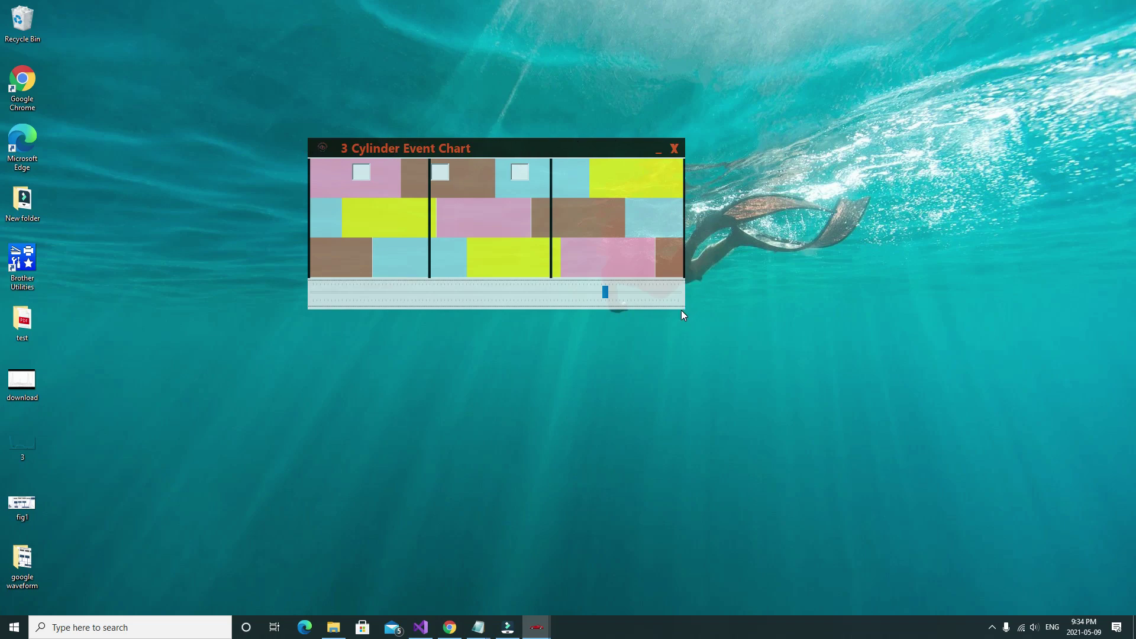
pyautogui.moveTo(683, 308); pyautogui.dragTo(651, 278)
pyautogui.click(637, 148)
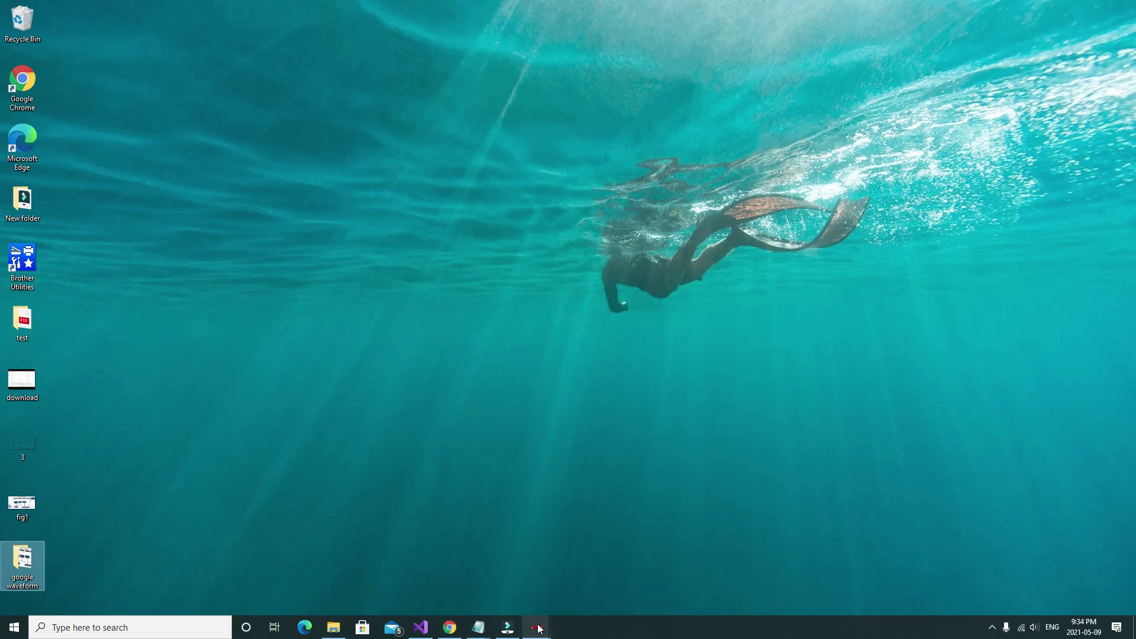
# Close Cylinder Event Charts, bring the main Pressure Analysis window forward, and move it toward the desktop's centre.
pyautogui.moveTo(539, 629)
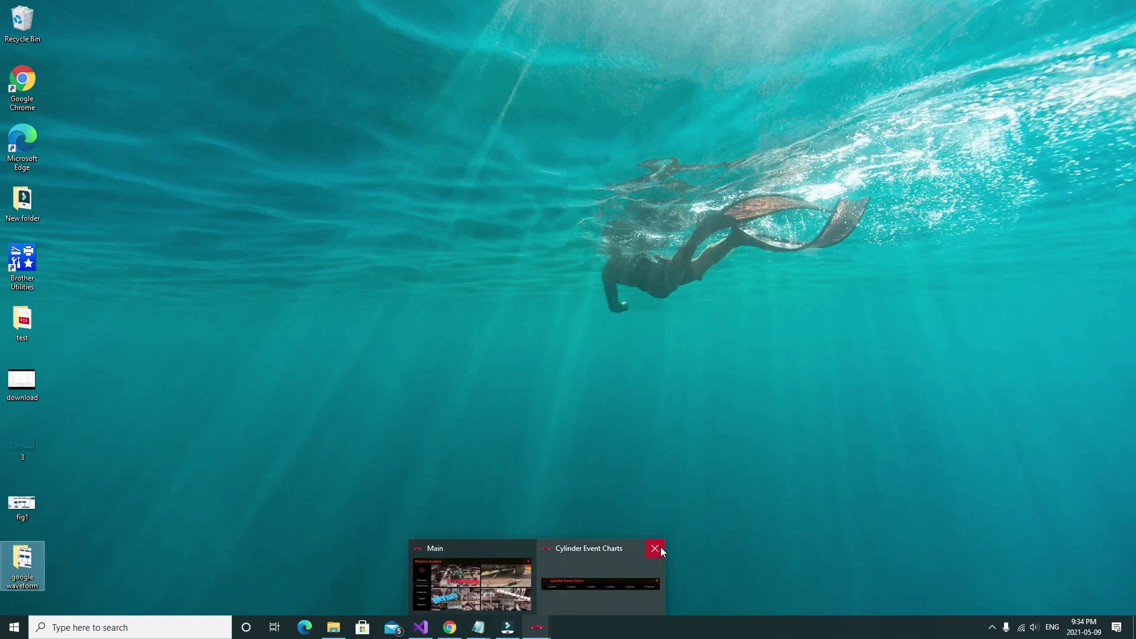
pyautogui.moveTo(658, 550)
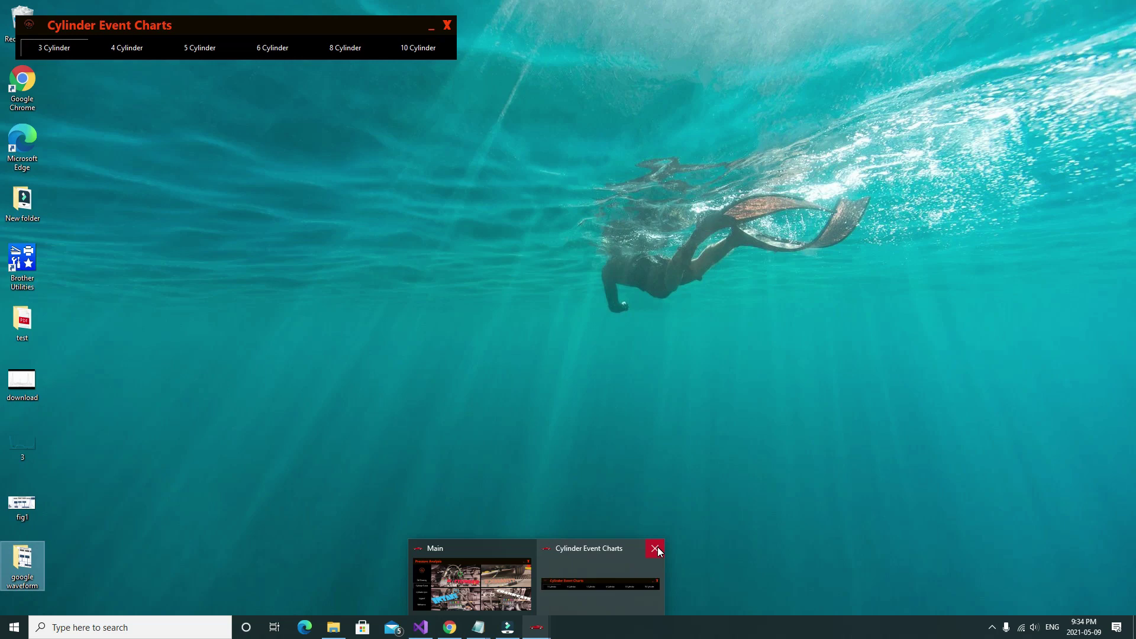
pyautogui.click(655, 549)
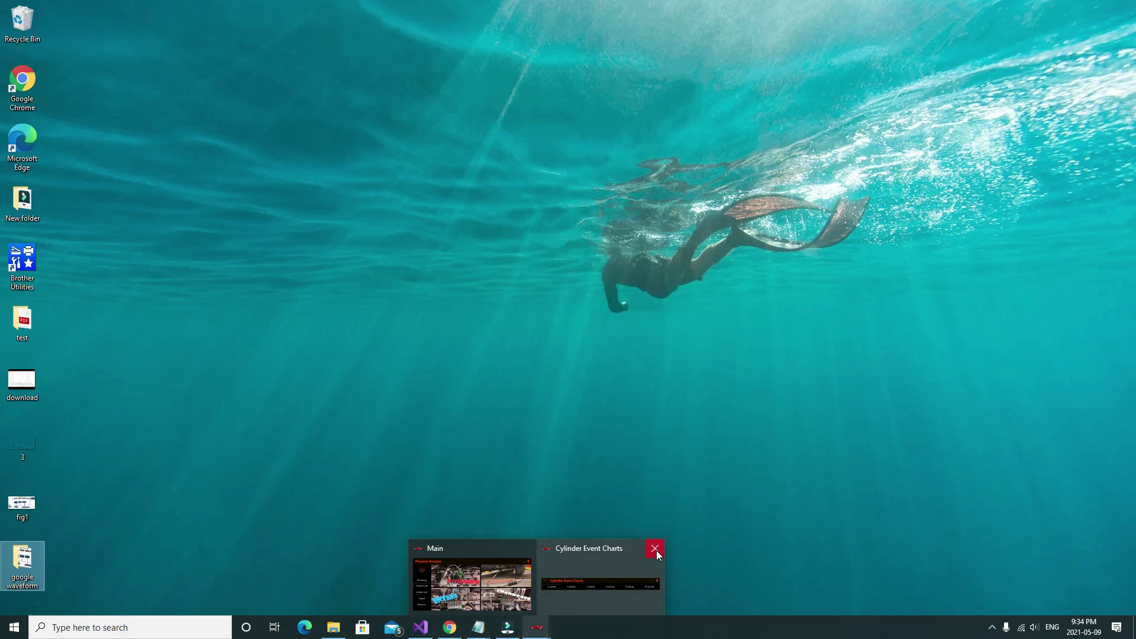
pyautogui.click(560, 546)
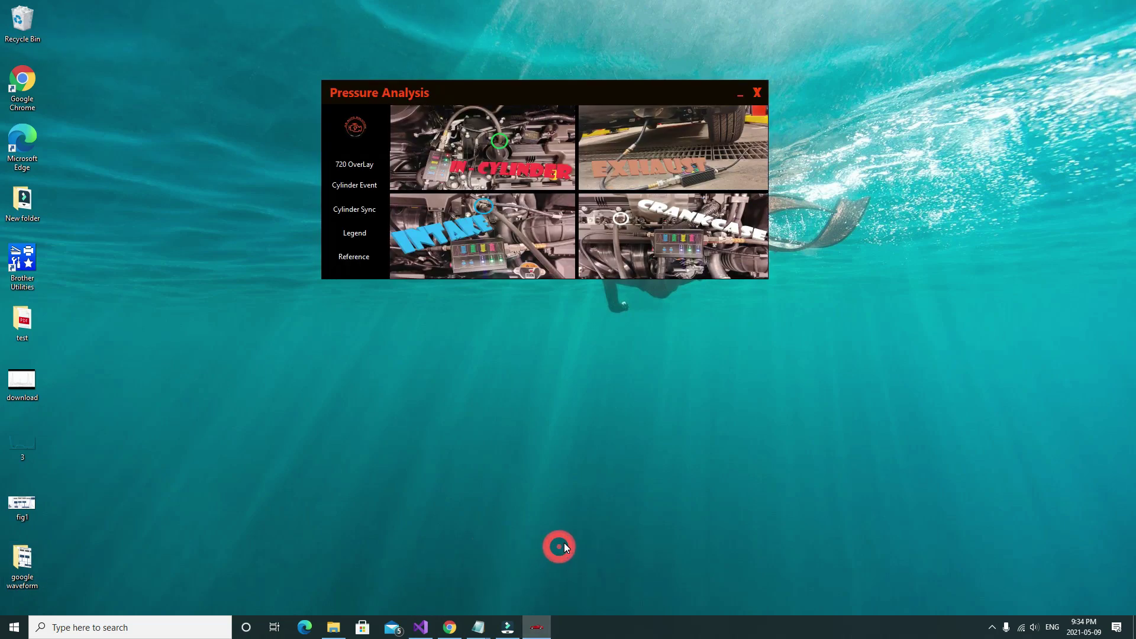
pyautogui.moveTo(497, 95); pyautogui.dragTo(513, 188)
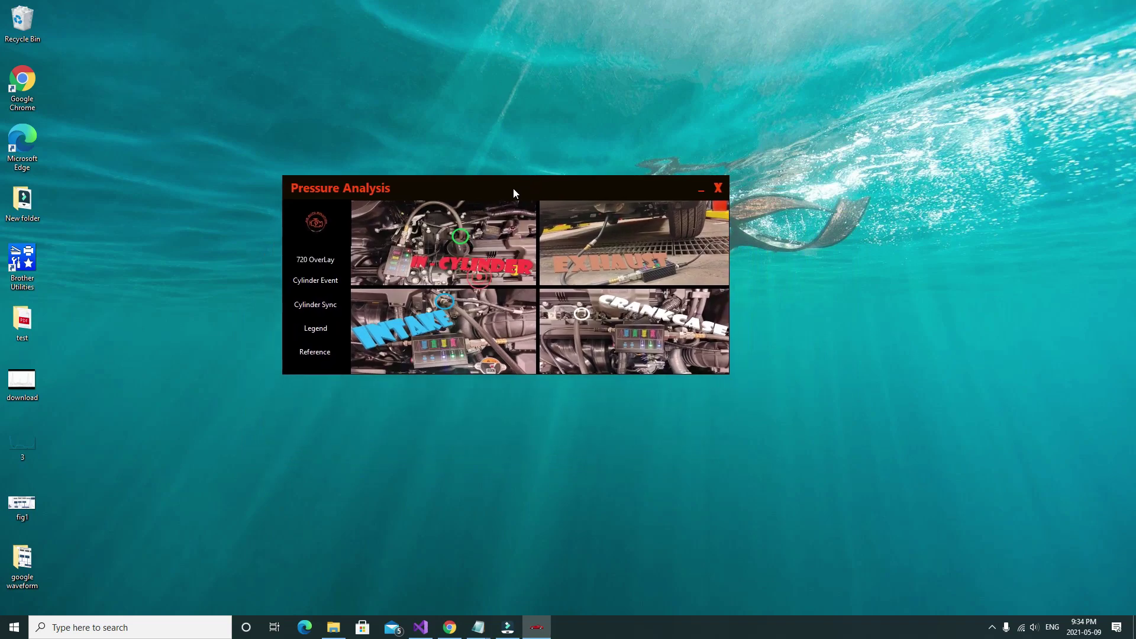